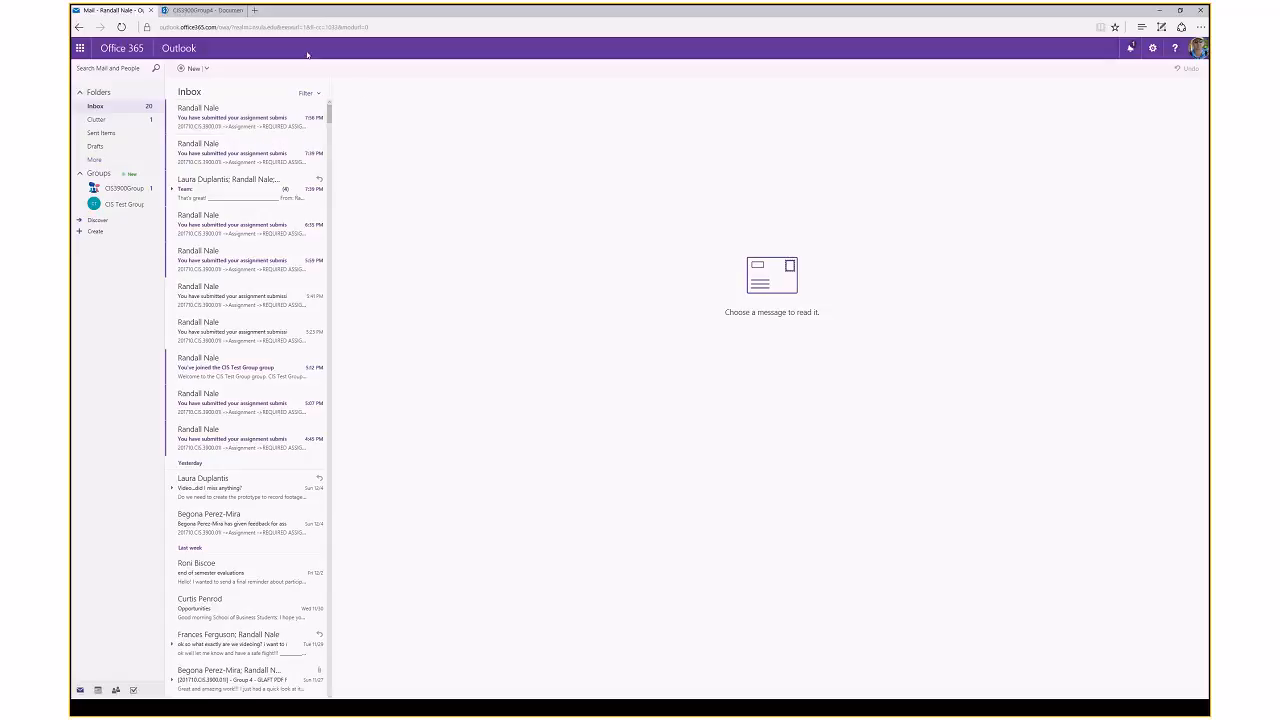
Open the CIS3900Group4 group in Outlook, then switch to its SharePoint document library tab
left_click(144, 193)
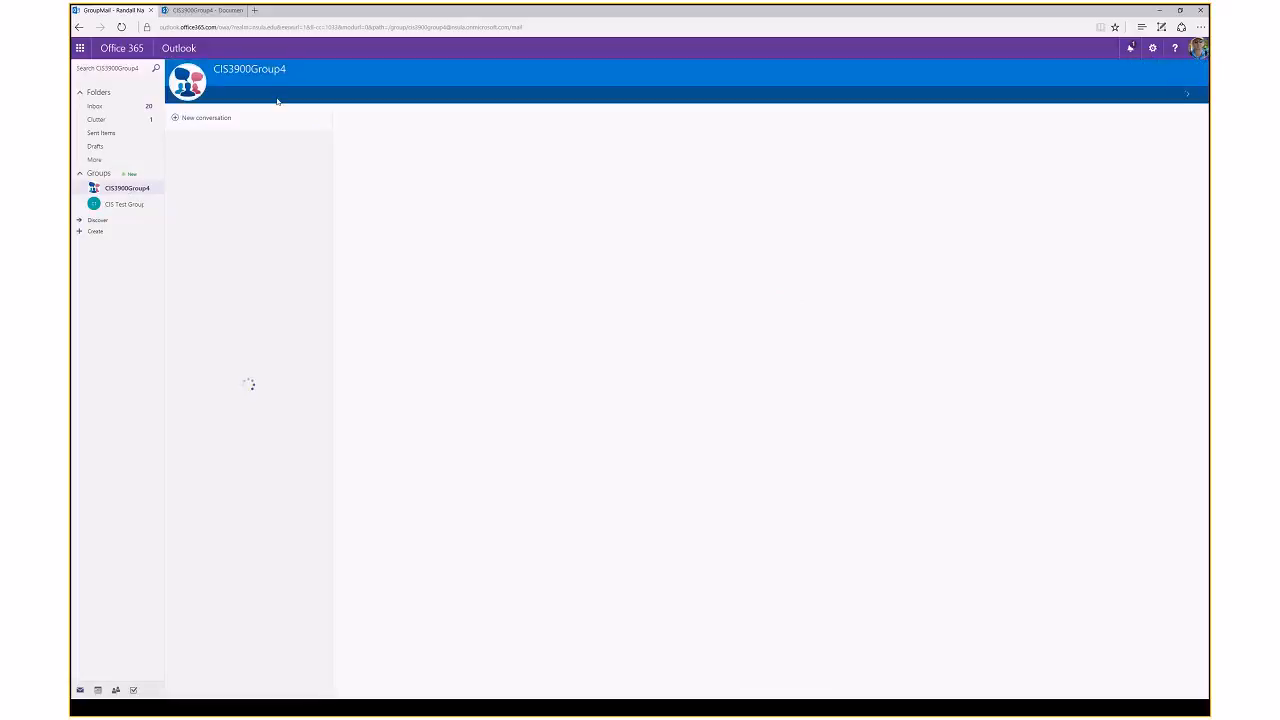
left_click(222, 12)
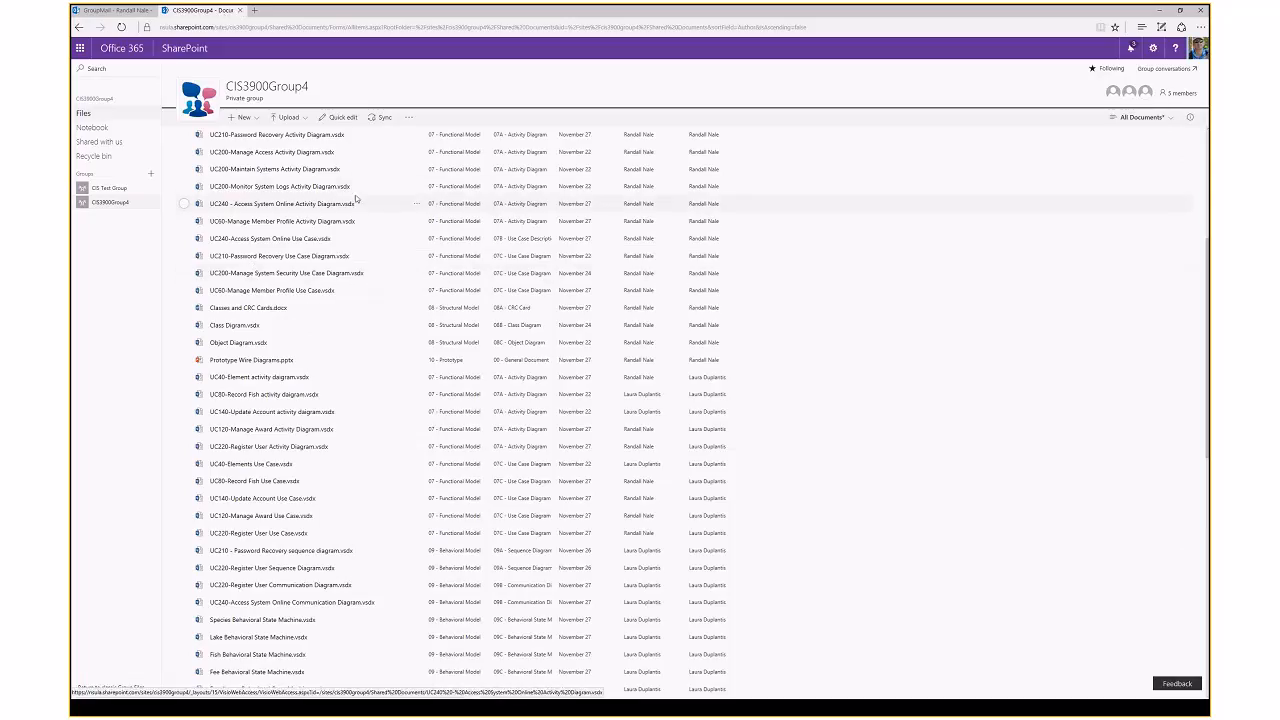
Scroll to the top of the Documents library and open Document1.docx in Word Online
scroll(304, 138, "up", 5)
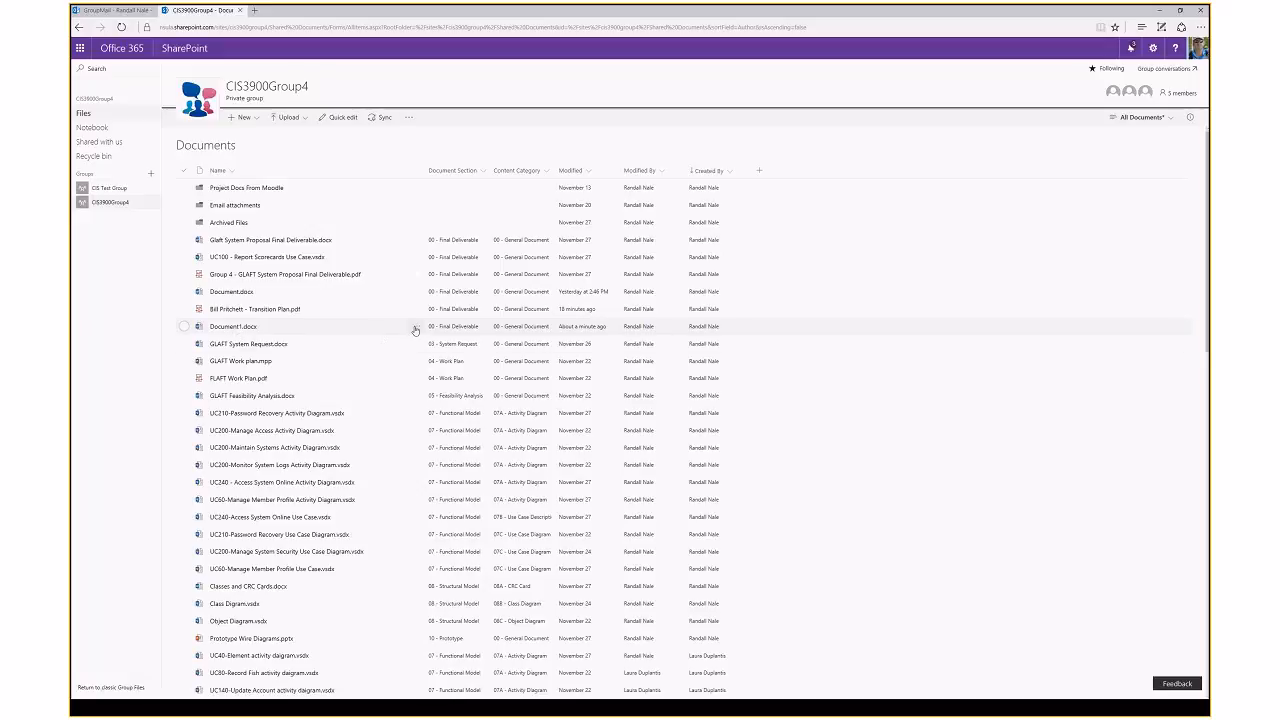
left_click(241, 328)
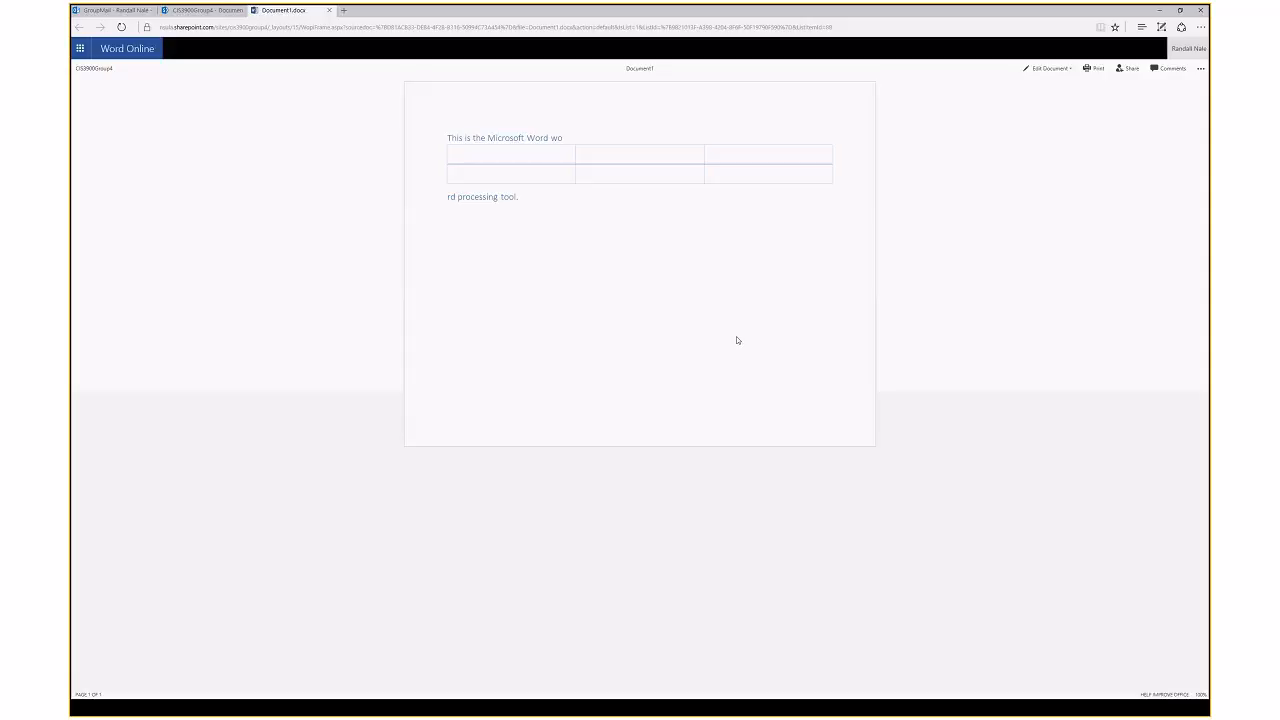
Open Document1 in desktop Word via Edit in Word, approving the Microsoft Office warning
left_click(1045, 69)
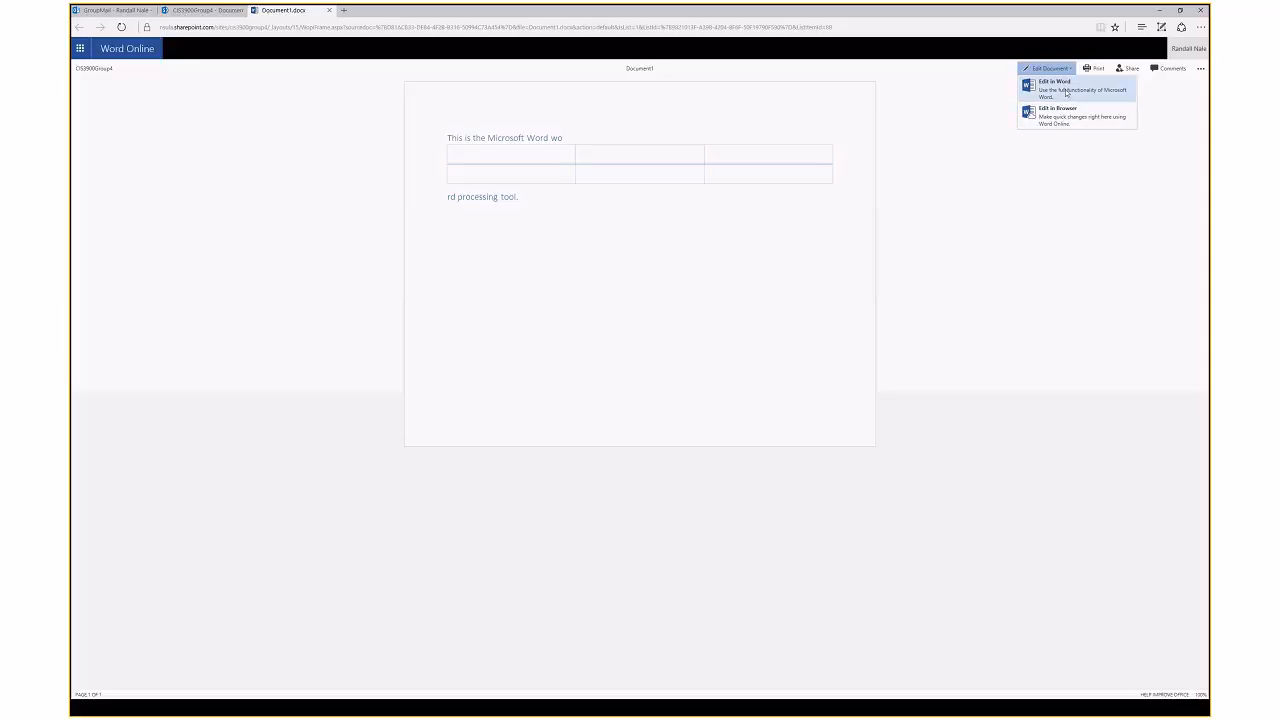
left_click(1066, 92)
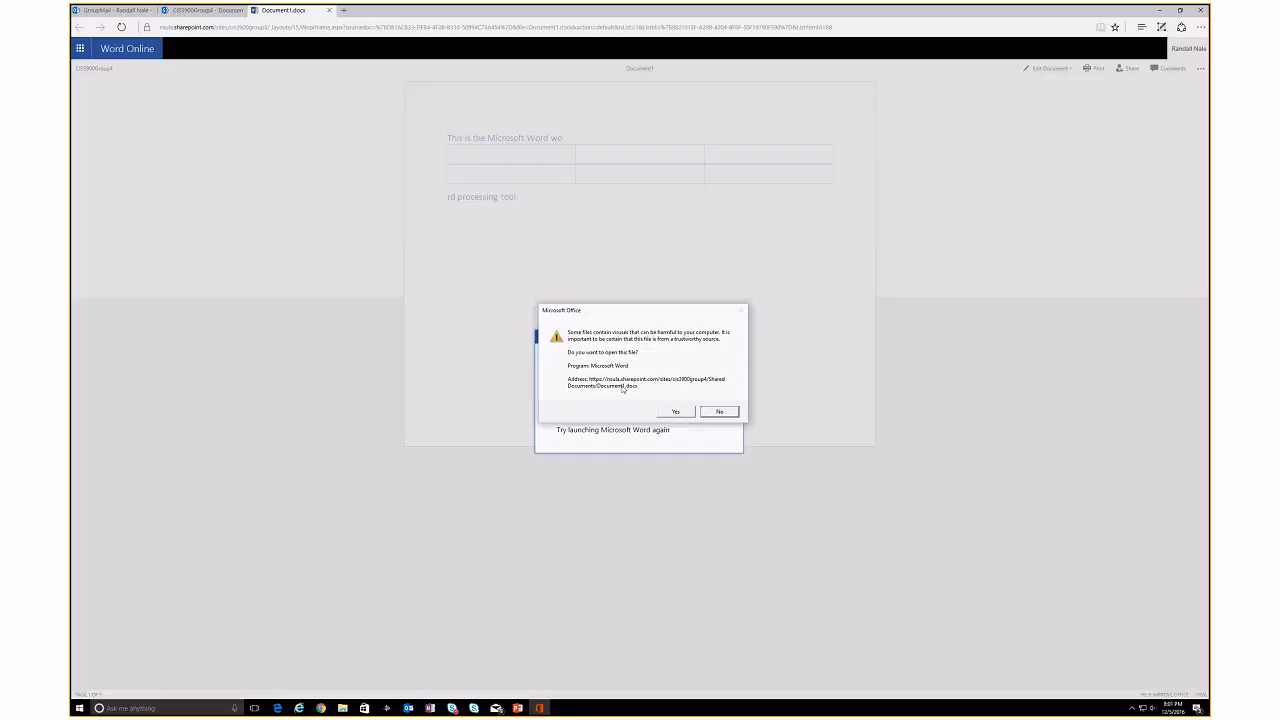
left_click(673, 411)
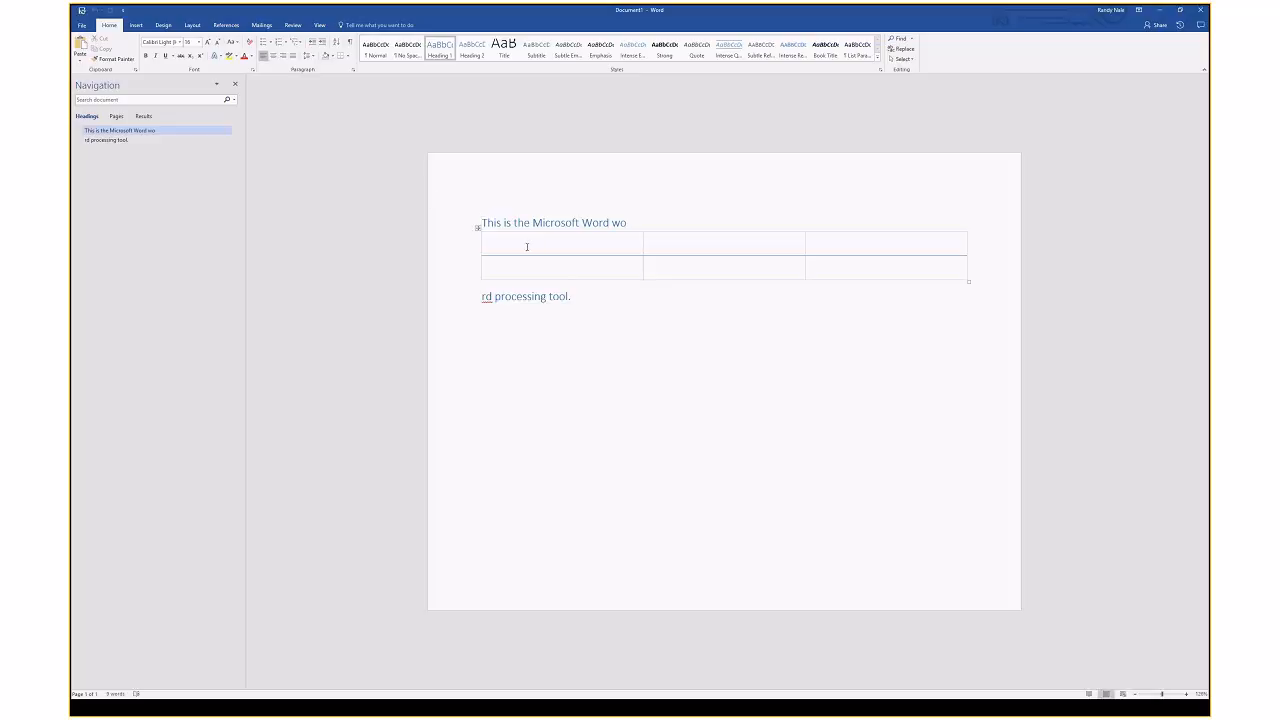
Rejoin the split heading and delete 'word processing' so it reads 'This is the Microsoft Word tool.'
left_click_drag(572, 297, 685, 248)
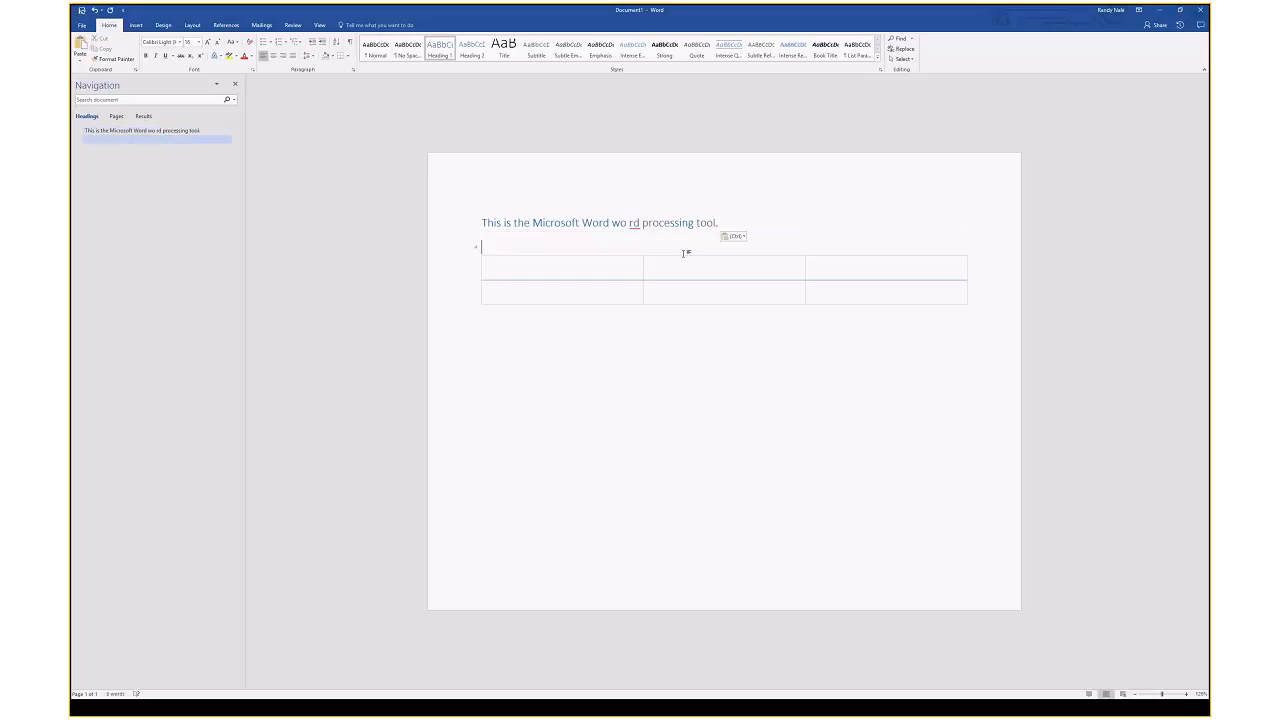
left_click(630, 224)
key("BackSpace")
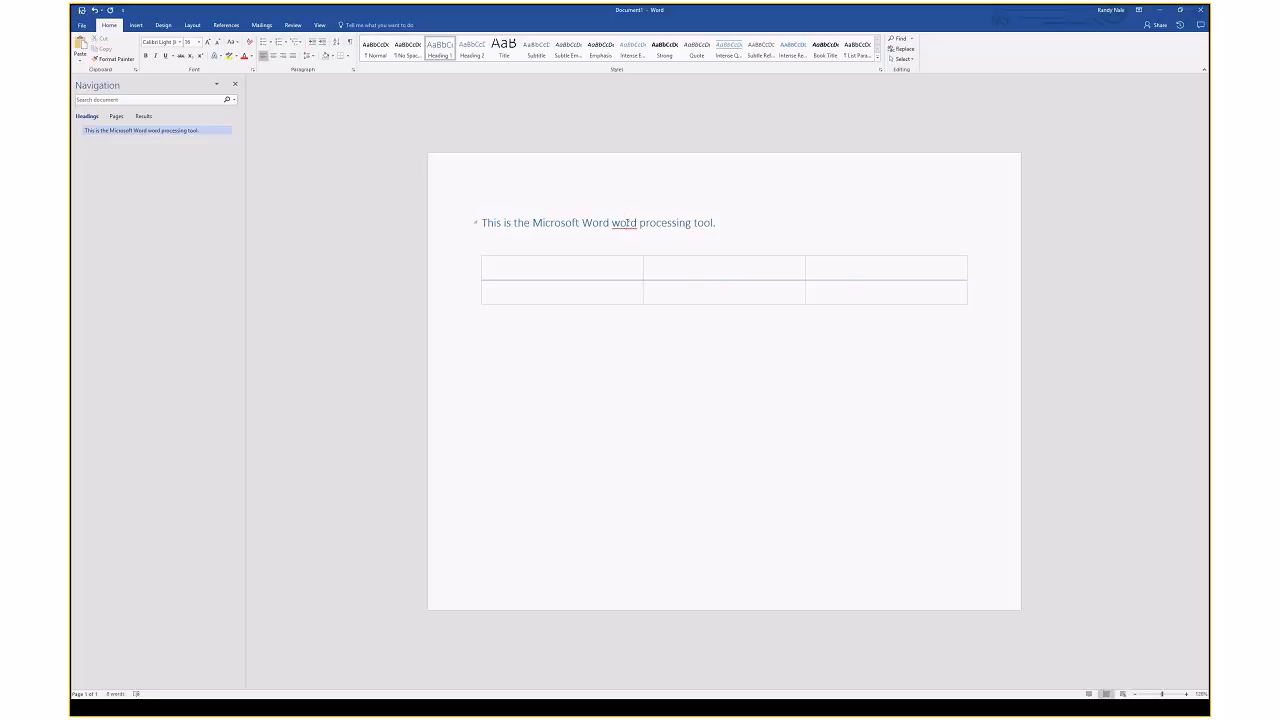
left_click_drag(693, 222, 612, 222)
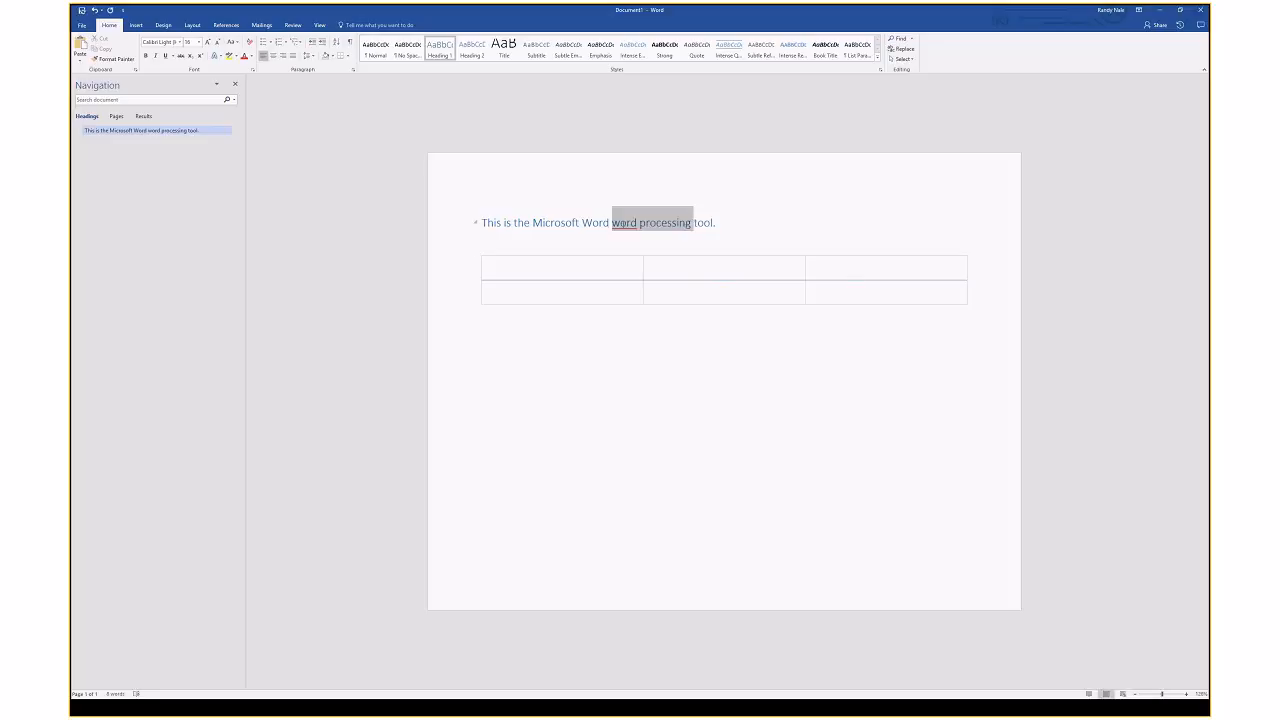
key("Delete")
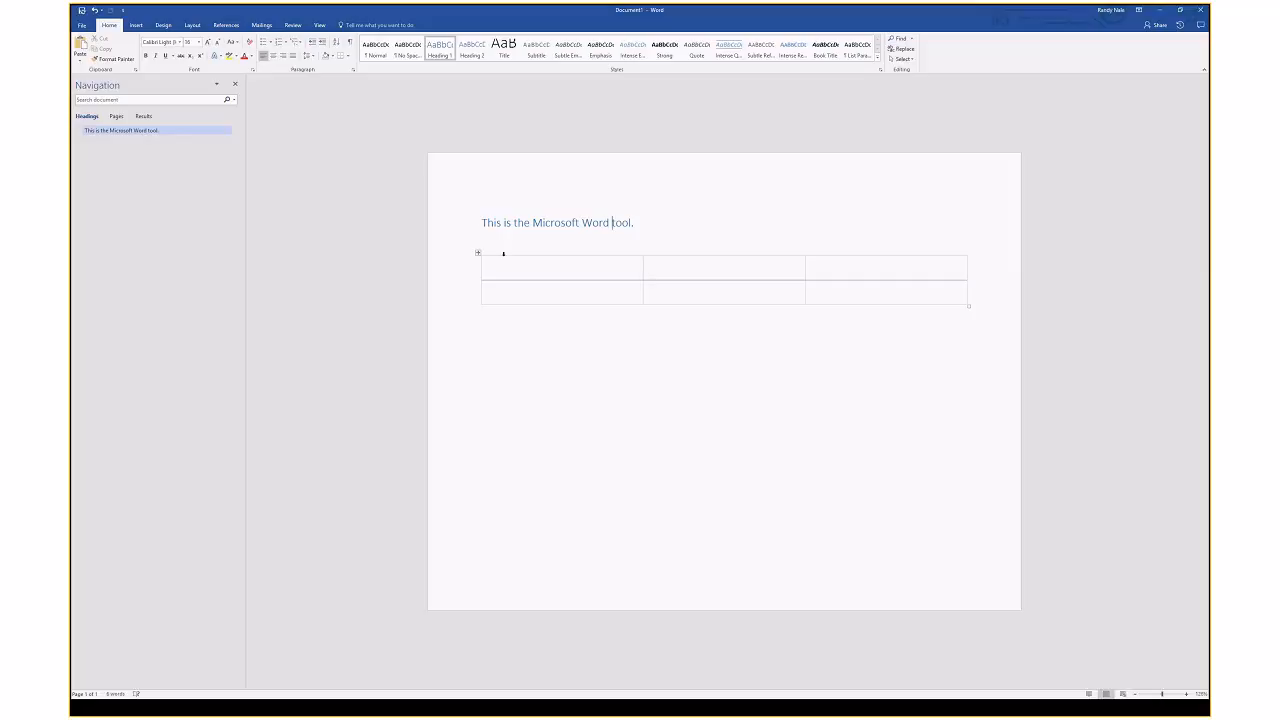
Fill the table's first row with Test1, Test2, Test3 and select the empty second row
left_click(504, 262)
type("Te")
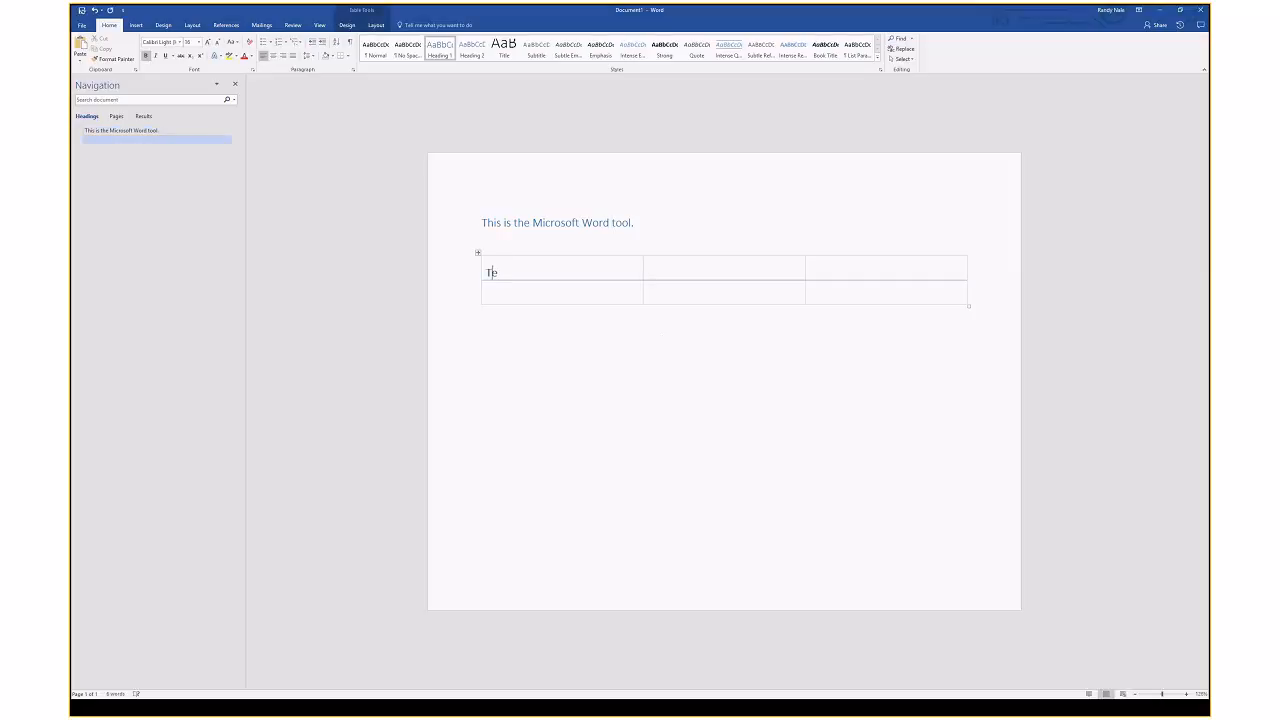
type("st1\t")
type("Test2\t")
type("Test")
type("3")
key("Tab")
left_click(465, 297)
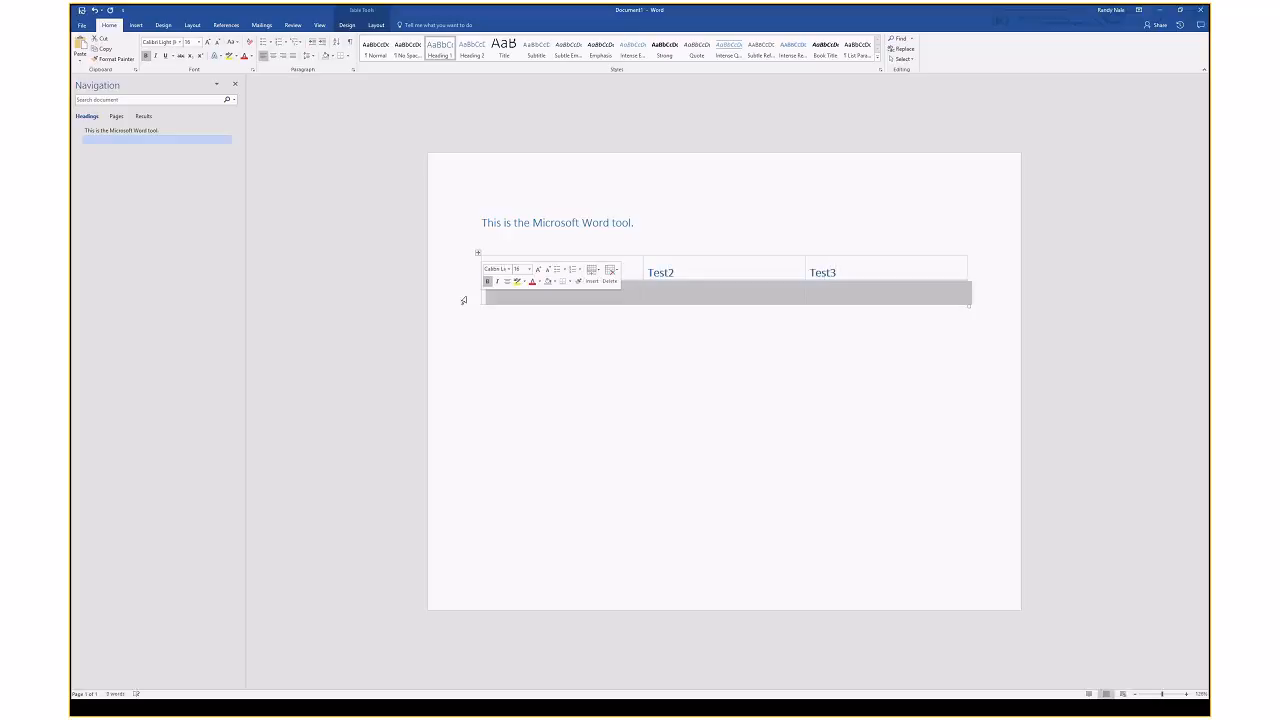
Shade the selected second table row orange using Table Design Shading, then deselect it
left_click(377, 25)
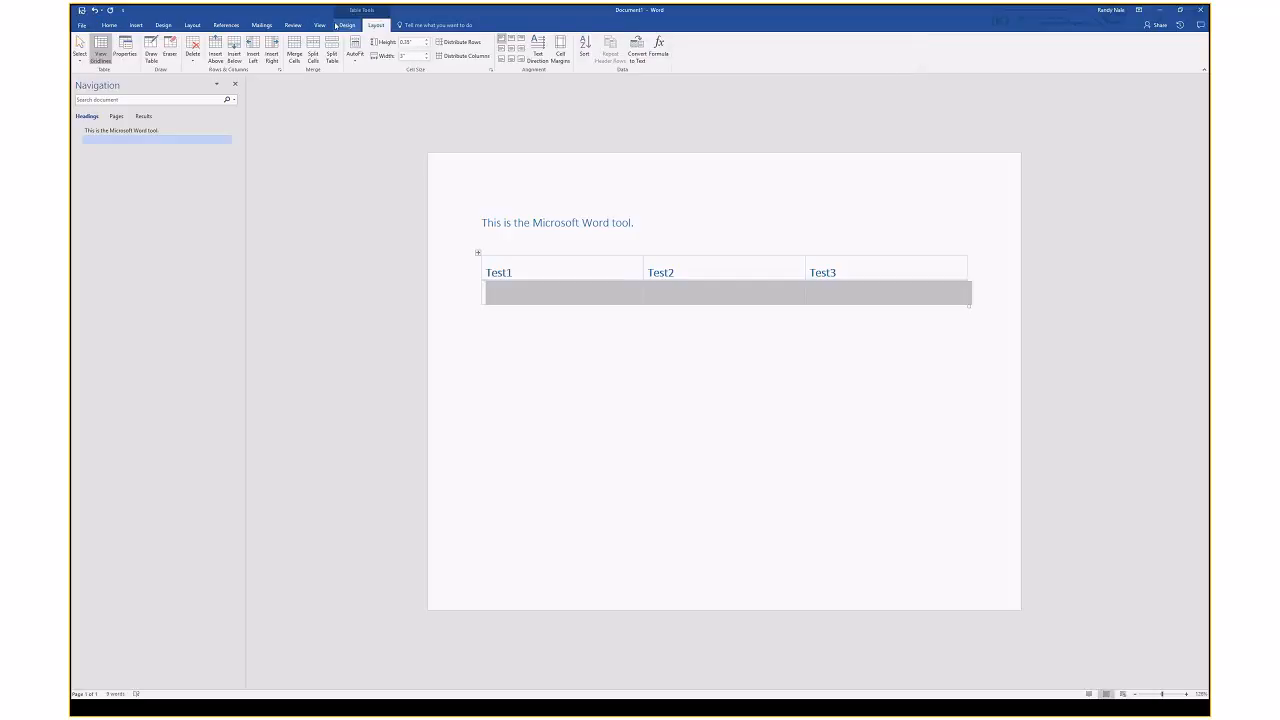
left_click(347, 25)
left_click(641, 55)
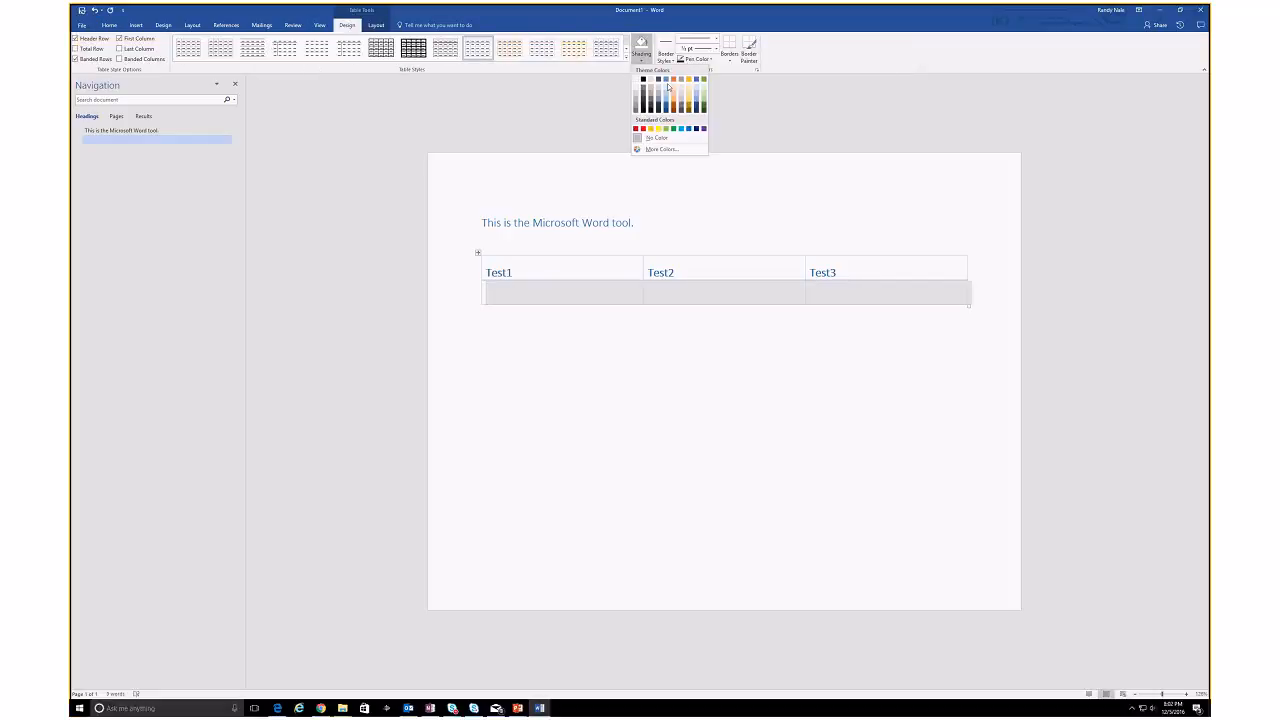
left_click(676, 89)
left_click(774, 351)
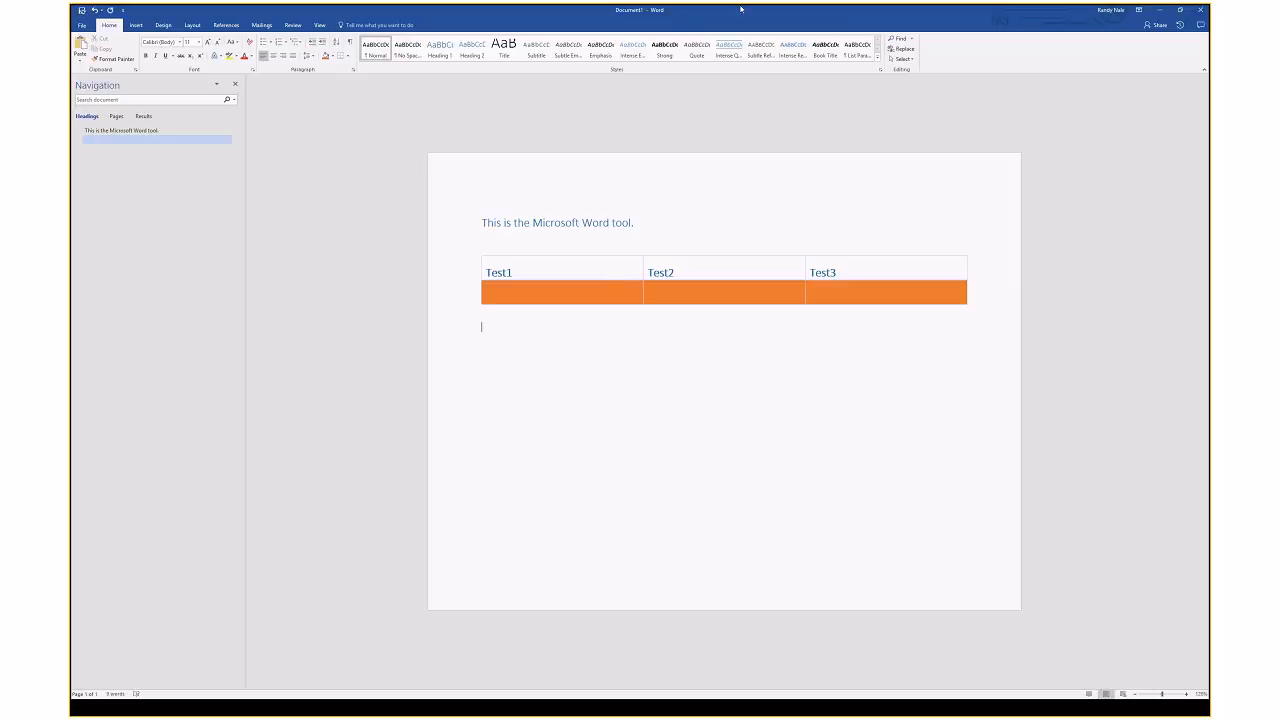
Place the browser on the left half and desktop Word on the right, hiding Word's navigation pane
left_click_drag(895, 13, 1209, 108)
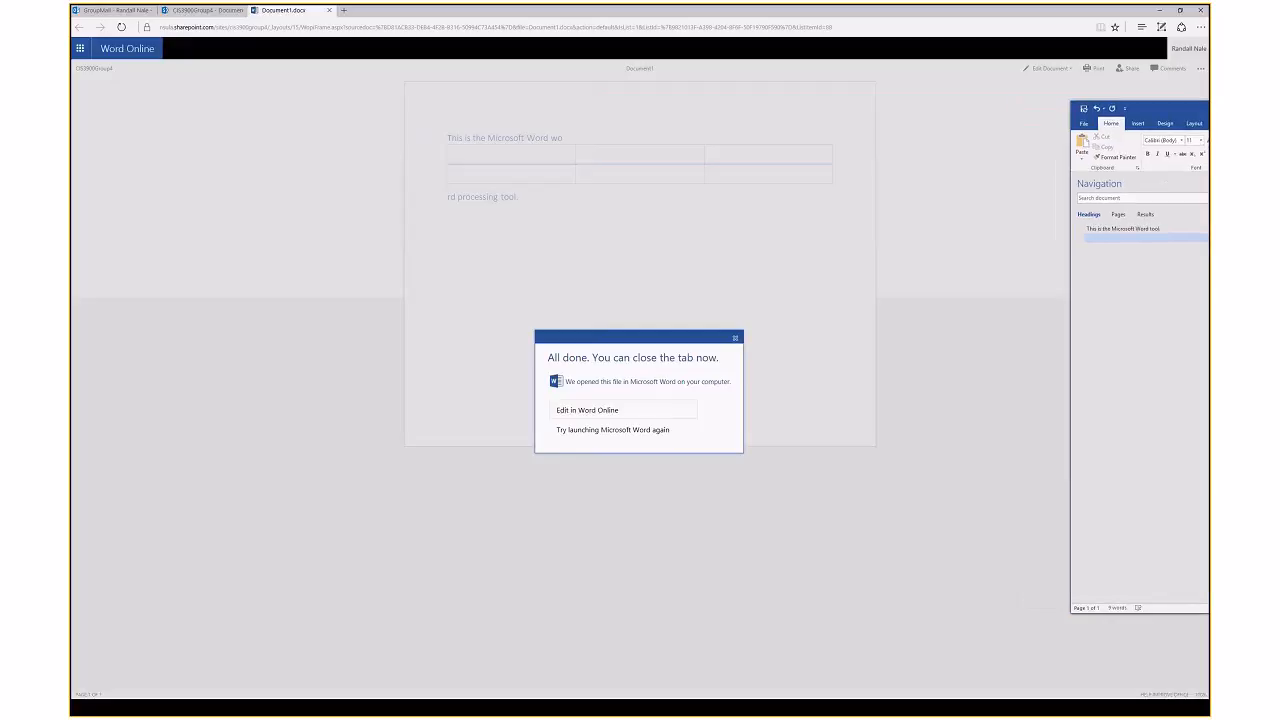
left_click(736, 338)
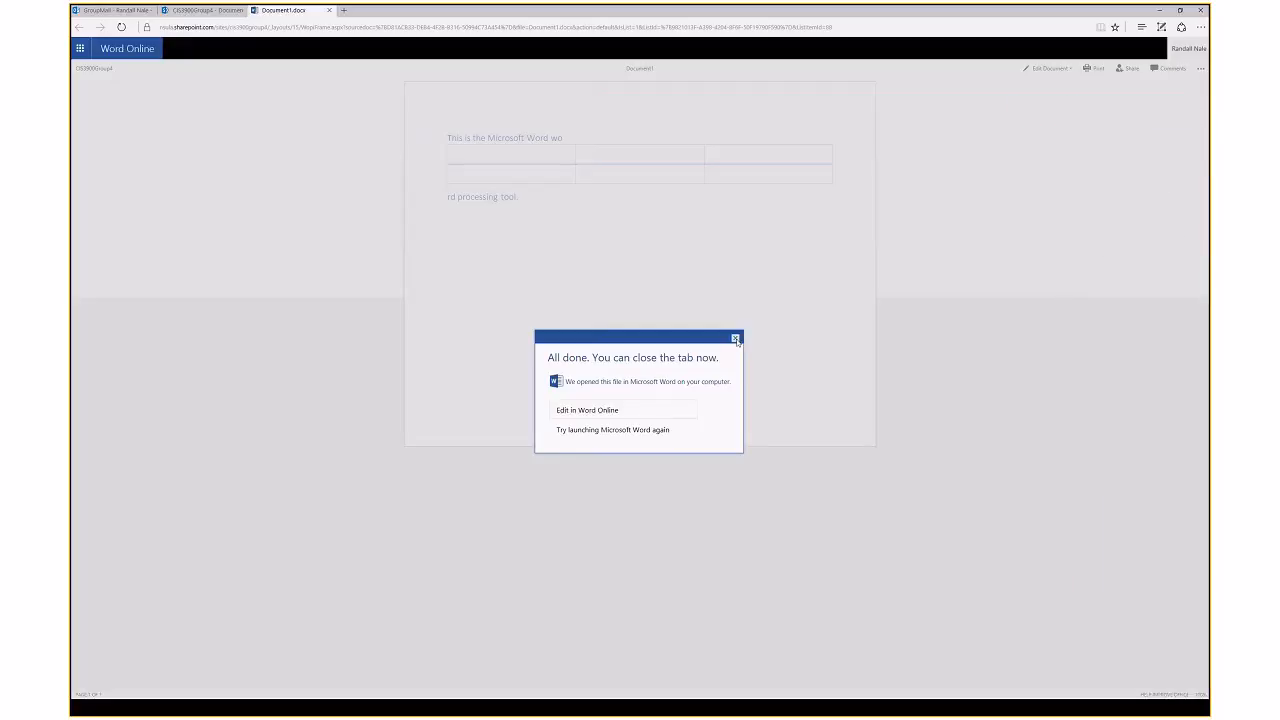
left_click(736, 338)
double_click(993, 8)
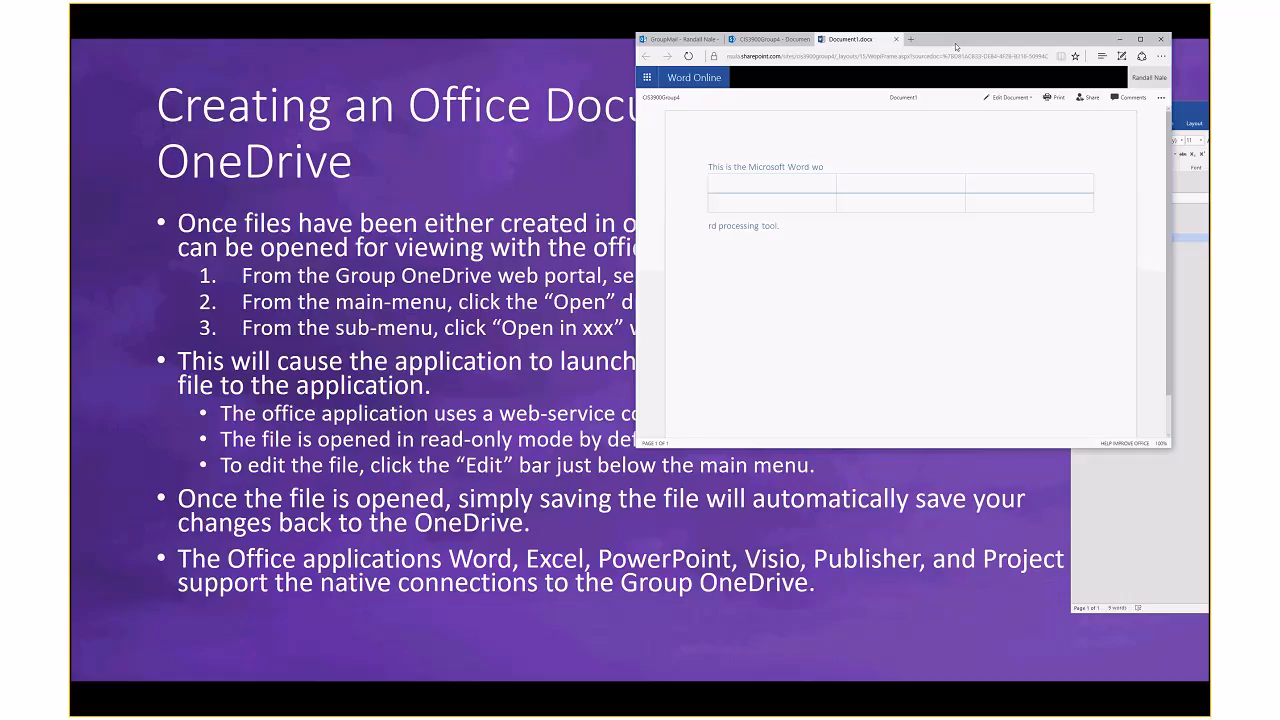
left_click_drag(956, 46, 72, 60)
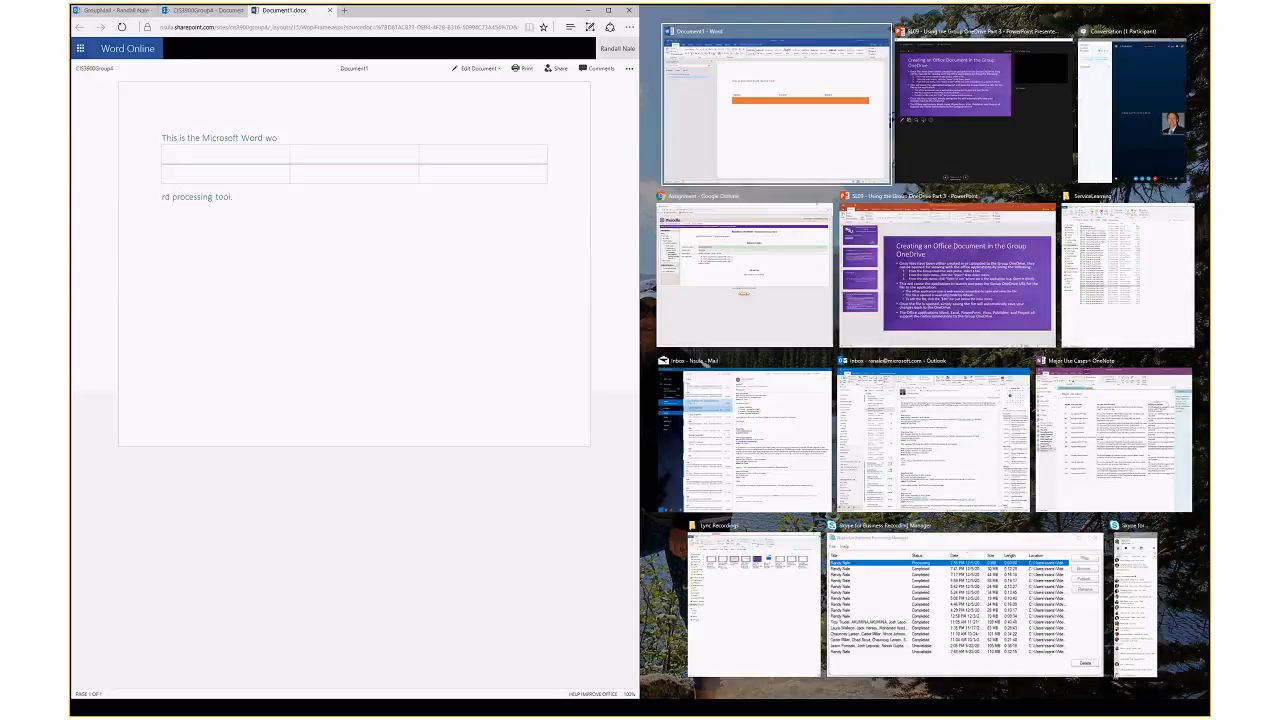
left_click(884, 110)
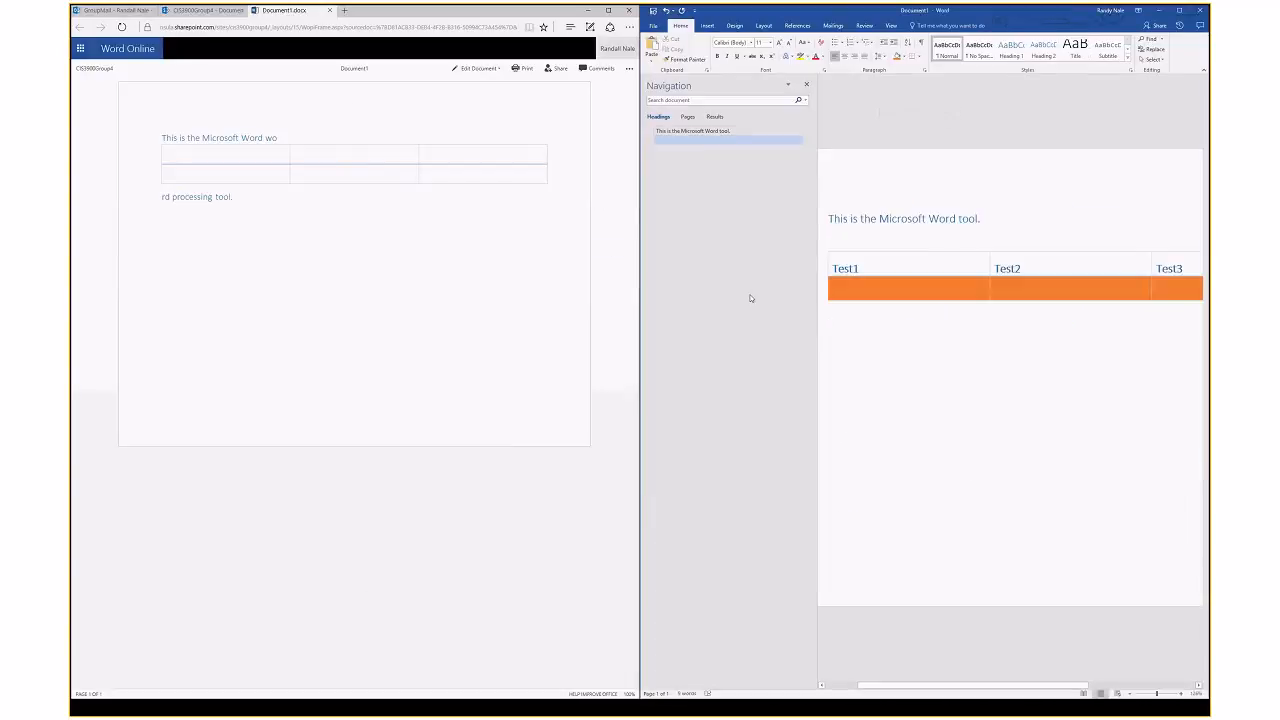
left_click(806, 84)
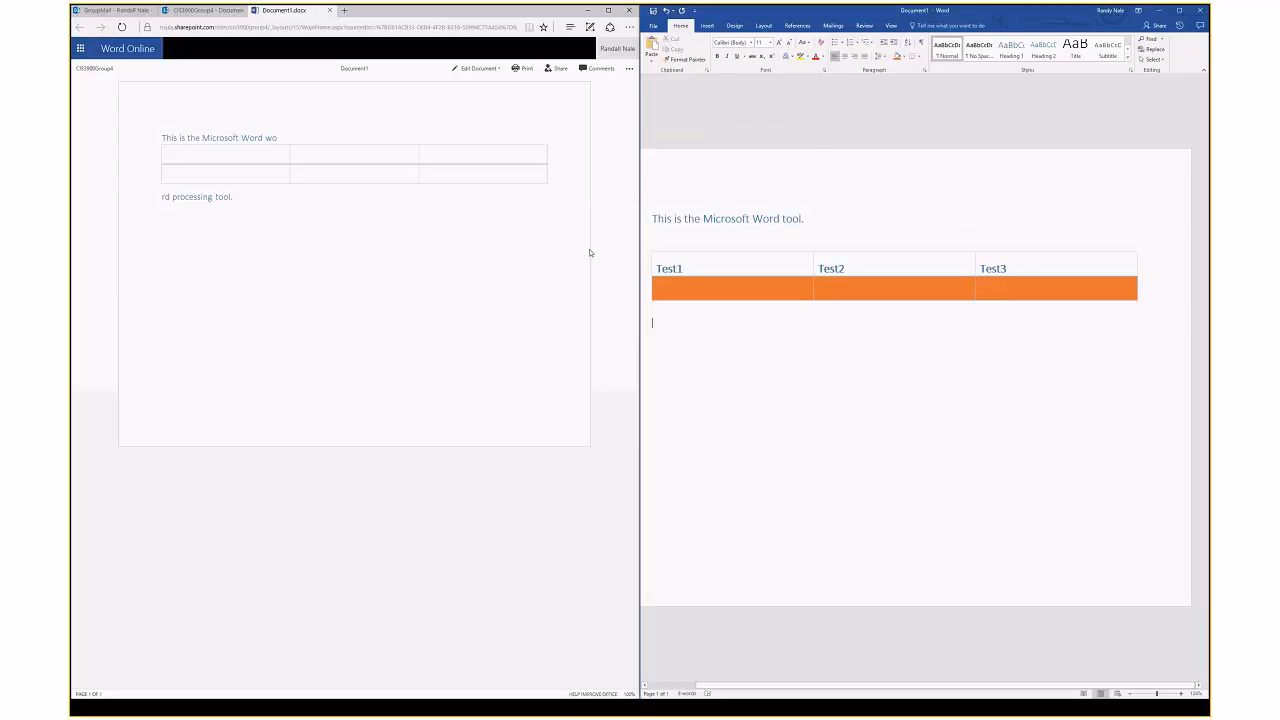
Zoom desktop Word out one step, save it to SharePoint, and open Document1 for browser editing
left_click(1132, 694)
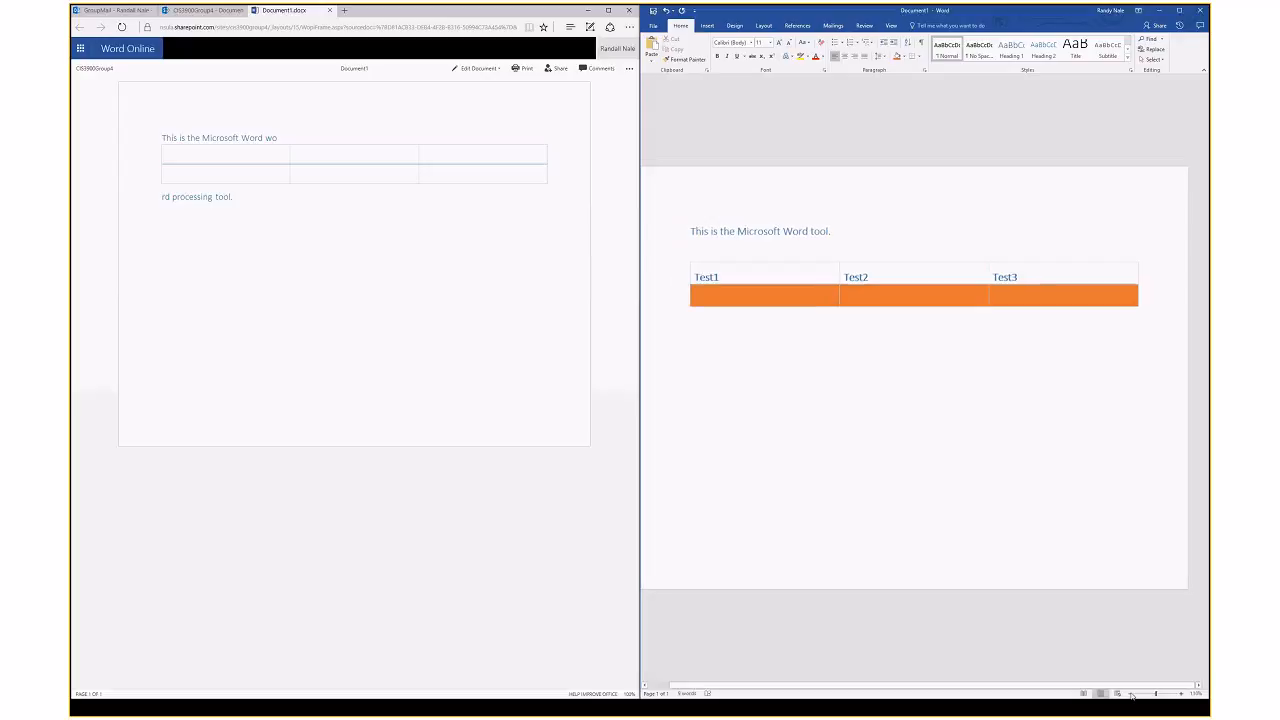
left_click(1132, 694)
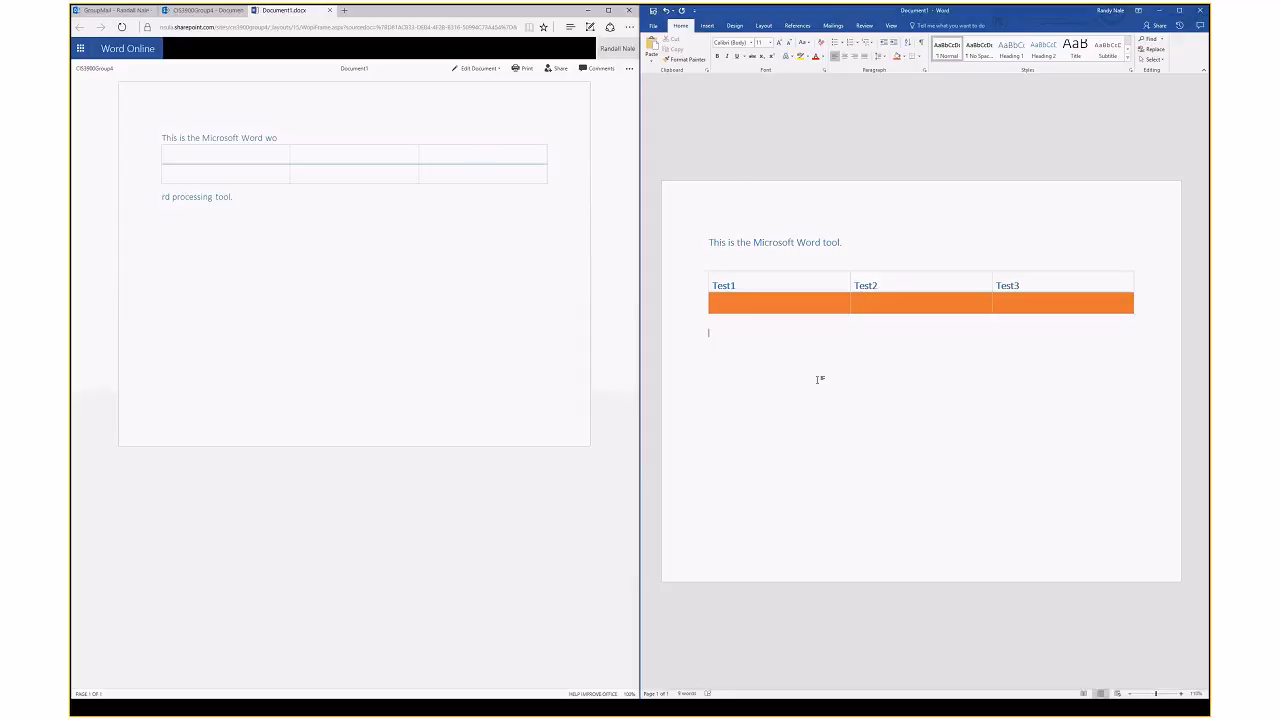
left_click(653, 12)
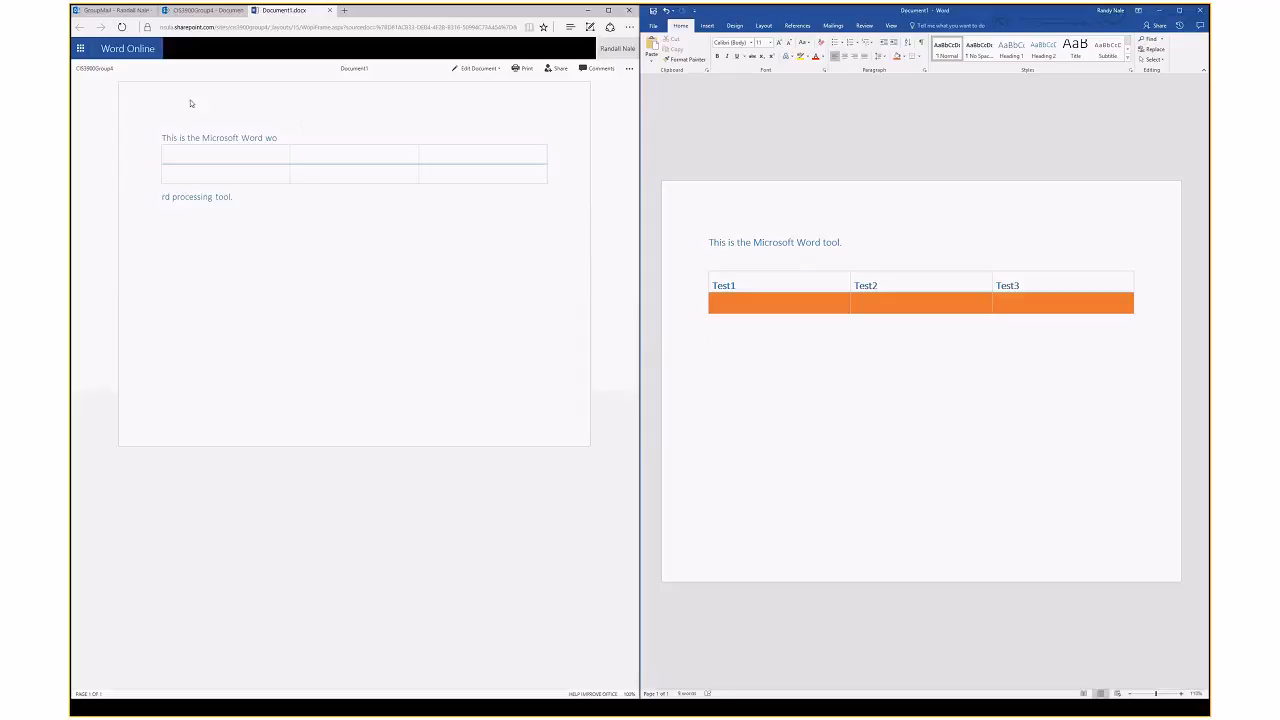
left_click(478, 68)
left_click(494, 114)
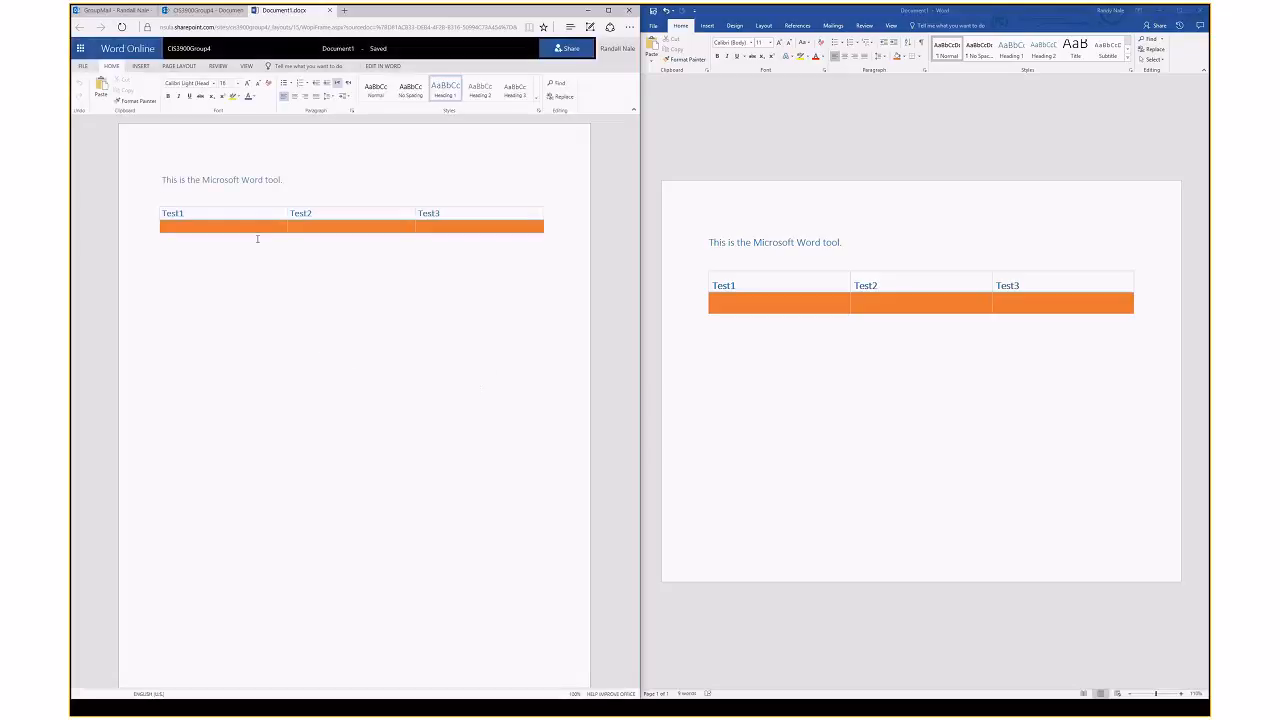
Type 'I'll add some stuff.' below the table and 'This web' in the orange row, co-editing live
left_click(237, 227)
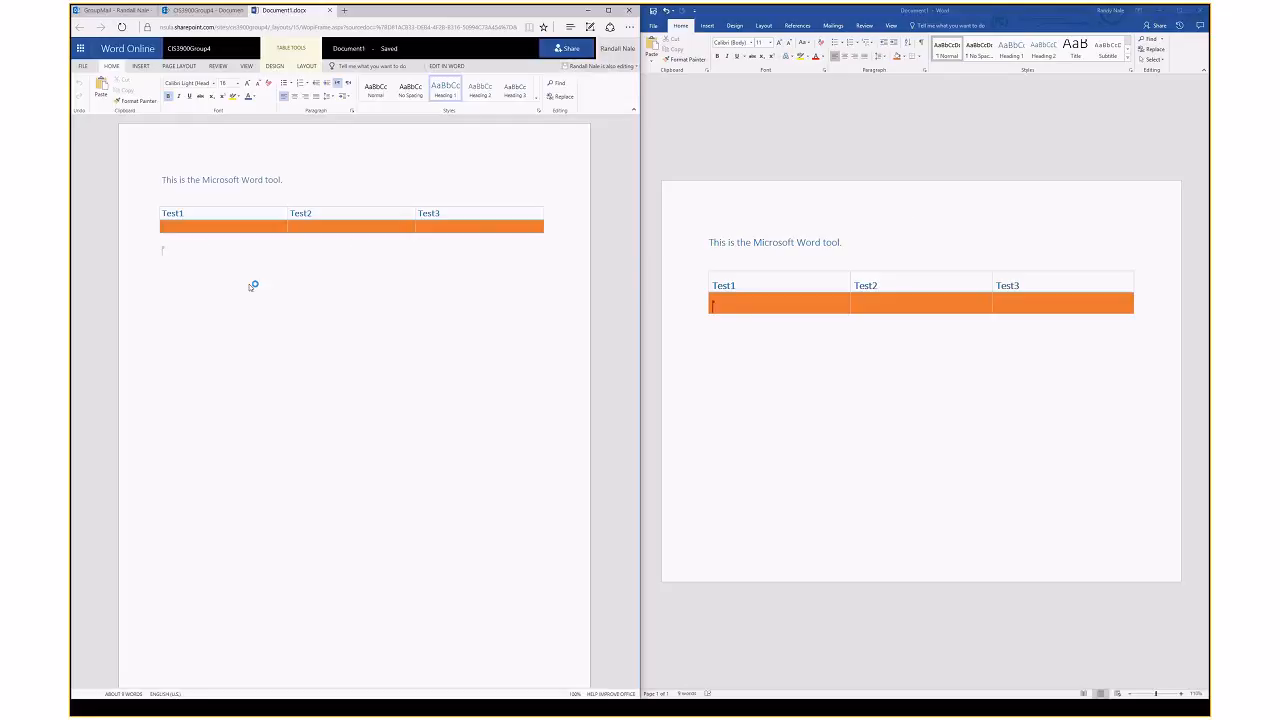
mouse_move(164, 253)
left_click(191, 329)
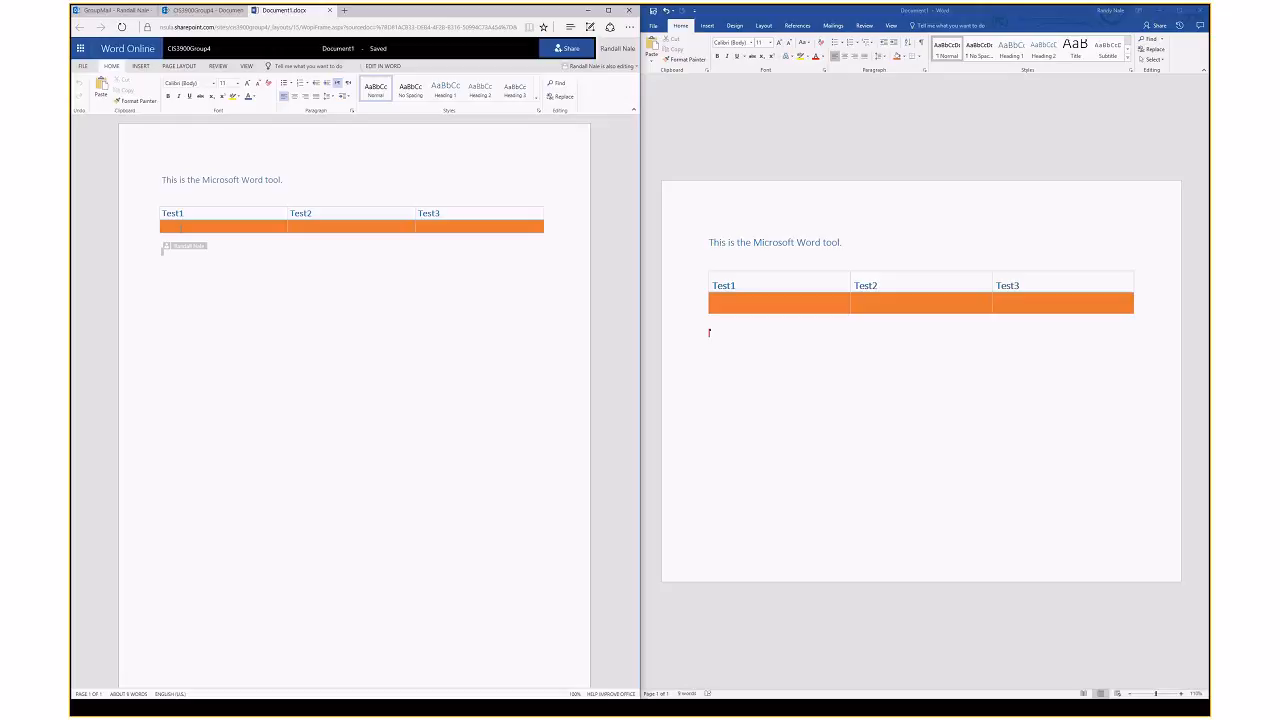
left_click(182, 228)
left_click(731, 321)
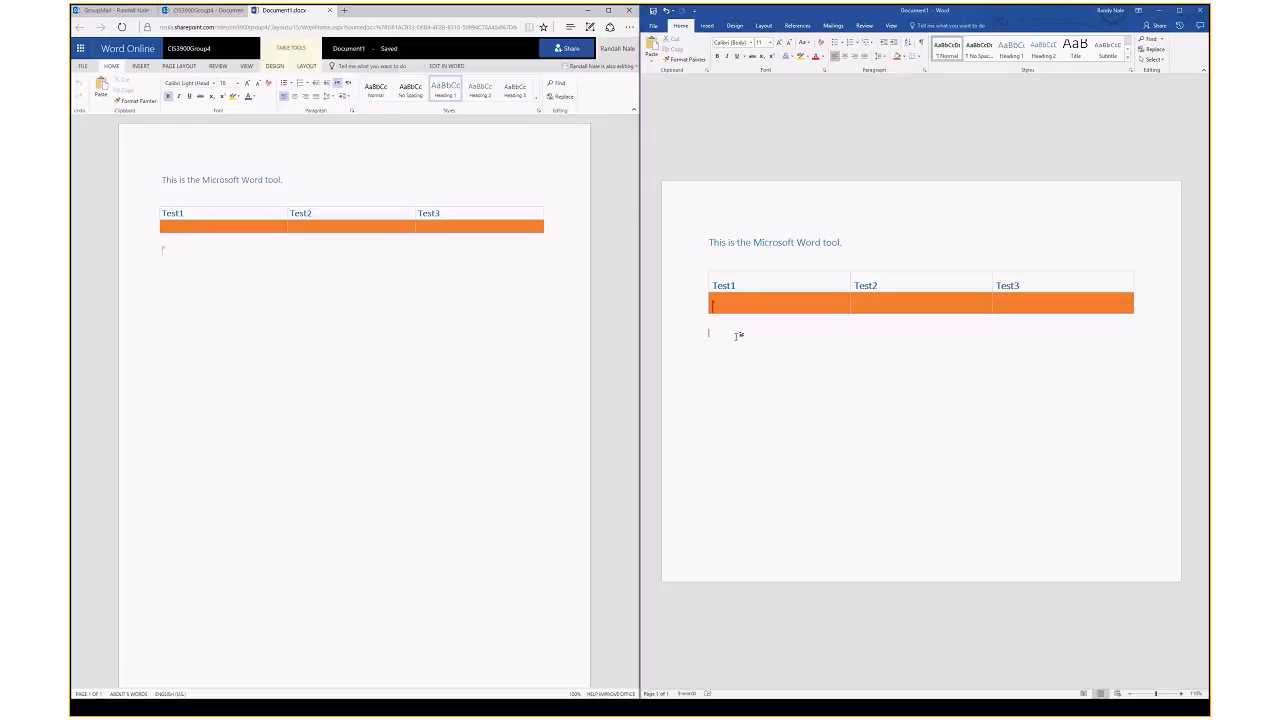
type("I'll add some stuff.")
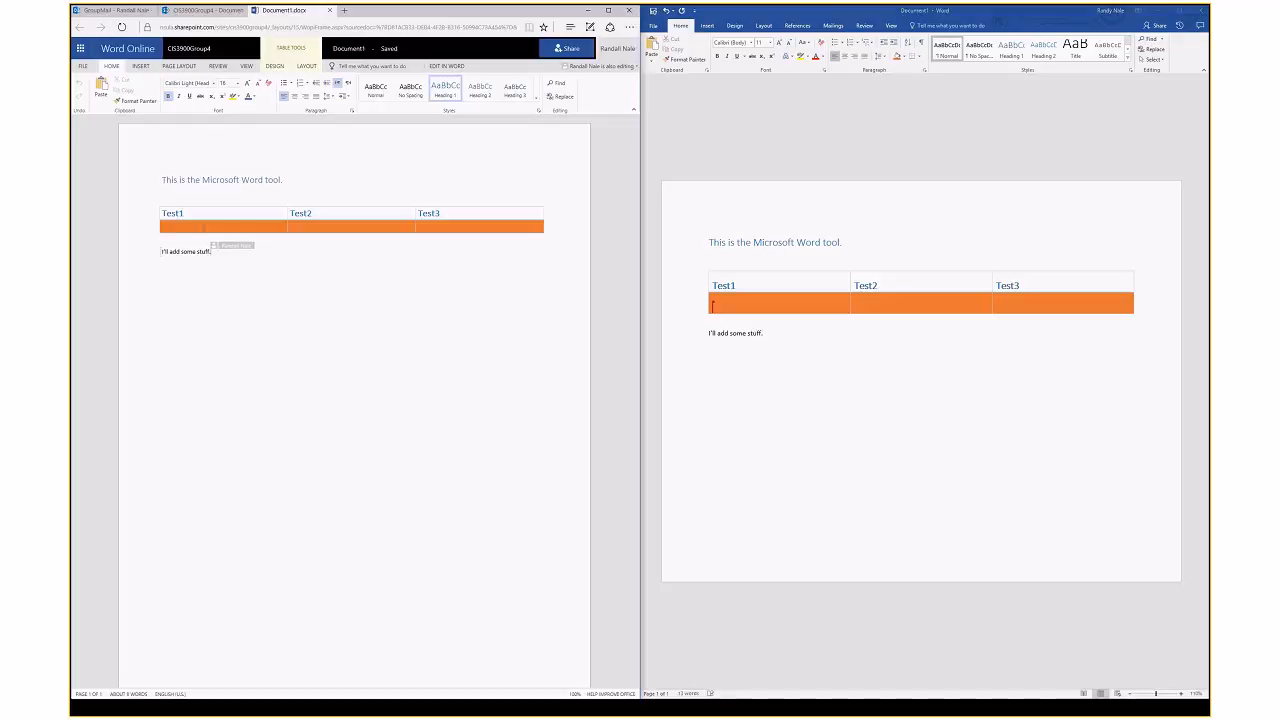
type("This")
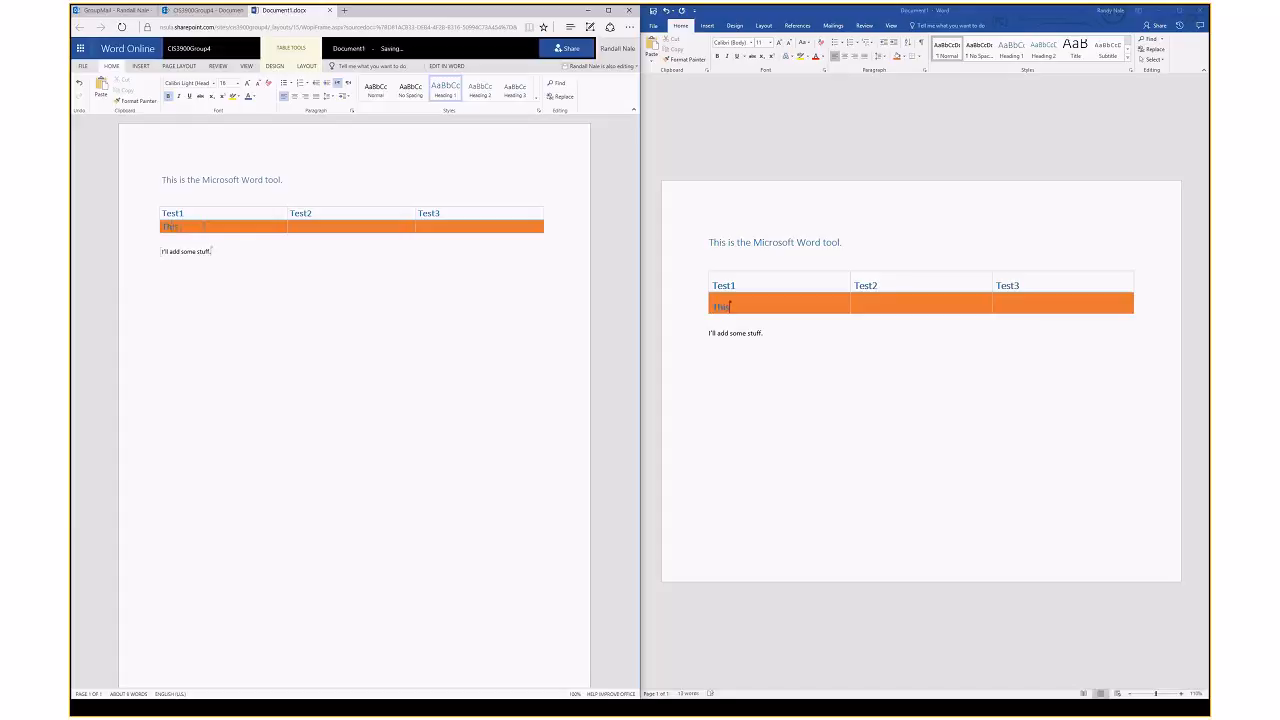
type(" web")
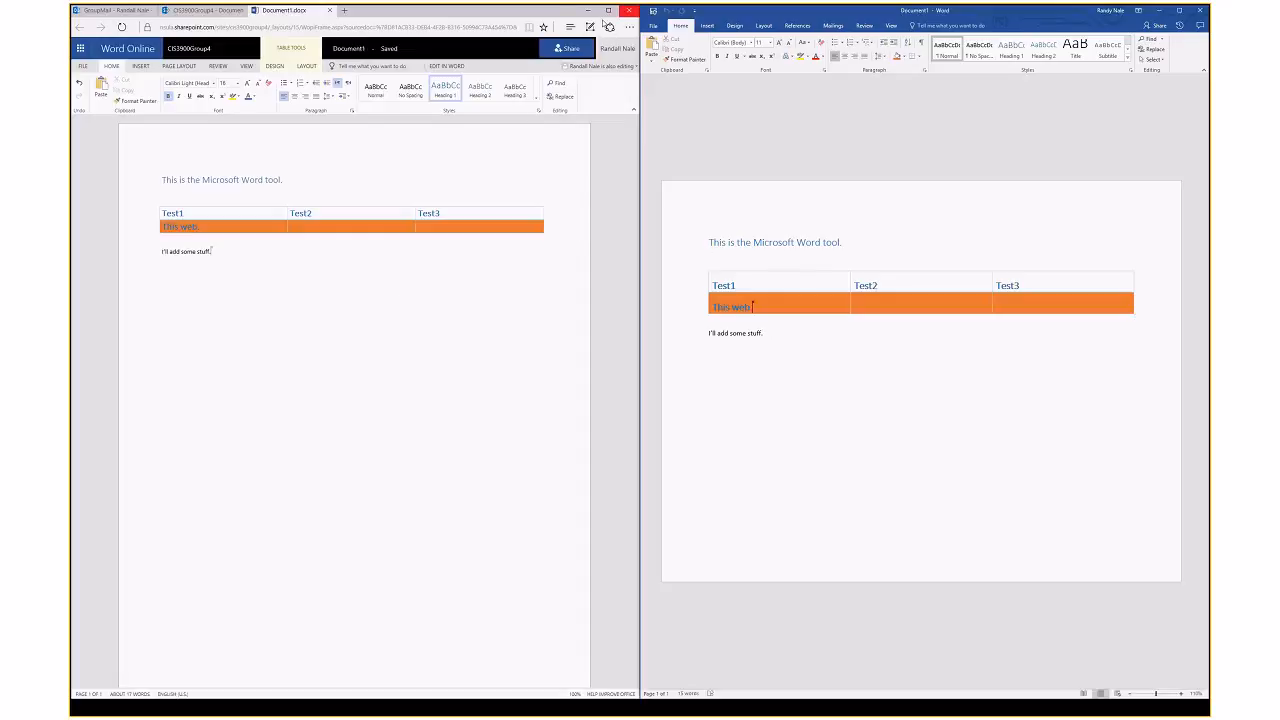
Close the Word Online copy of Document1, then save and close desktop Word
left_click(329, 10)
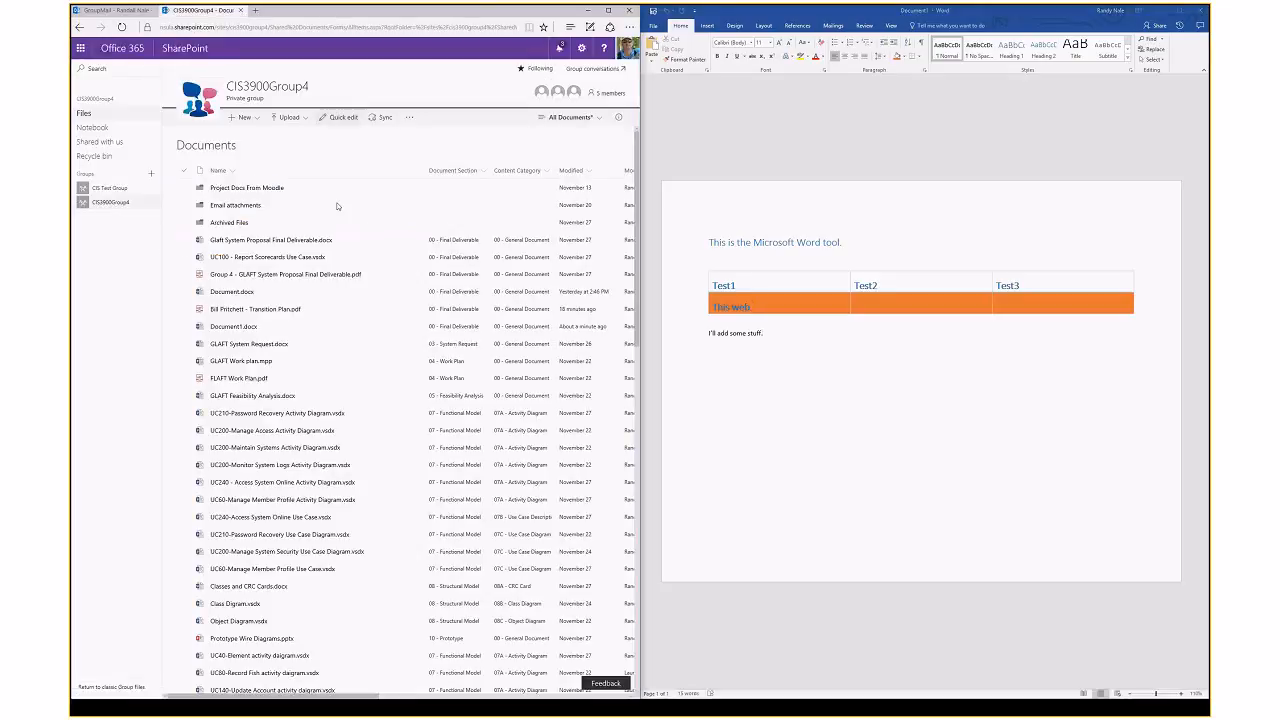
left_click(654, 12)
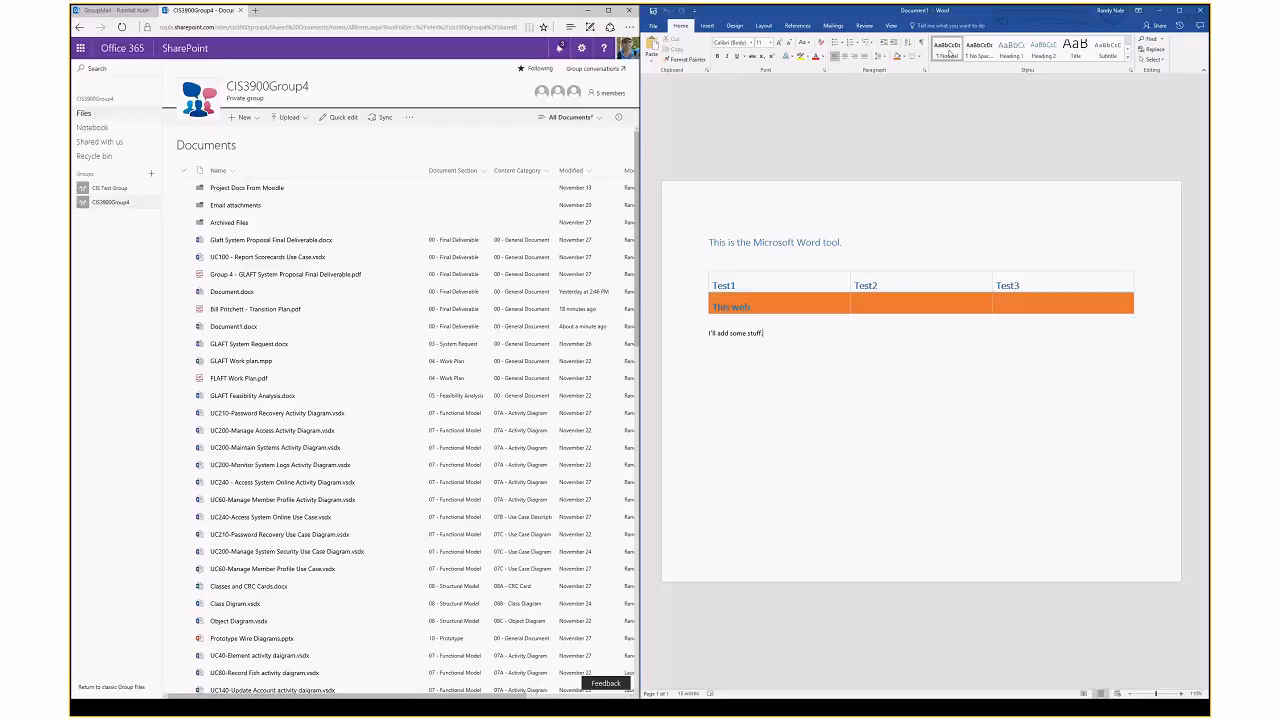
left_click(1200, 10)
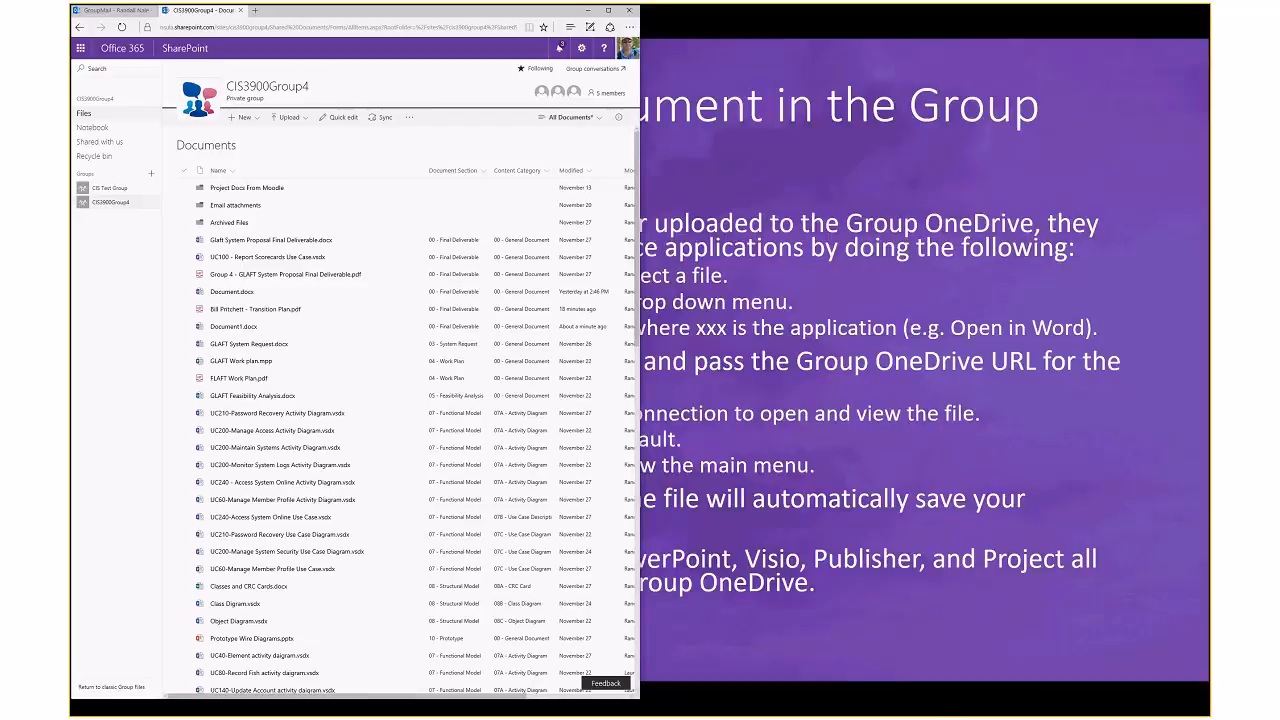
Open Prototype Wire Diagrams.pptx from the group library in desktop PowerPoint
left_click(608, 10)
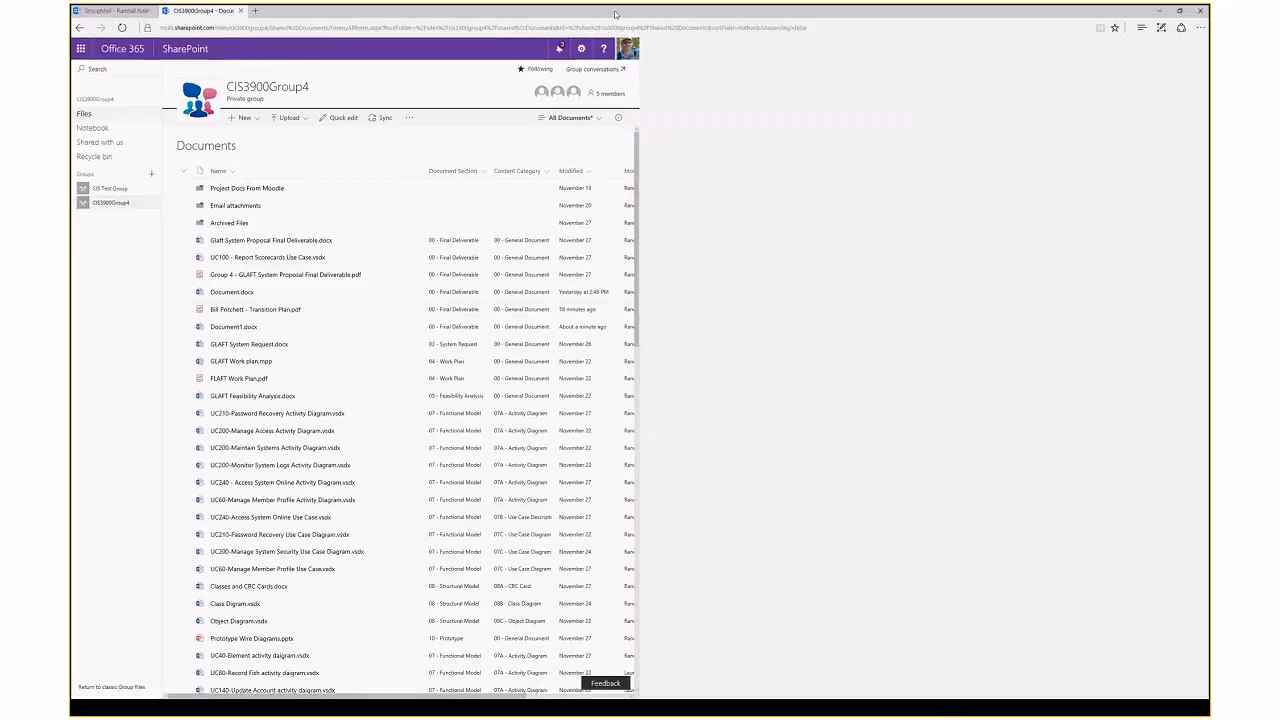
scroll(433, 412, "down", 3)
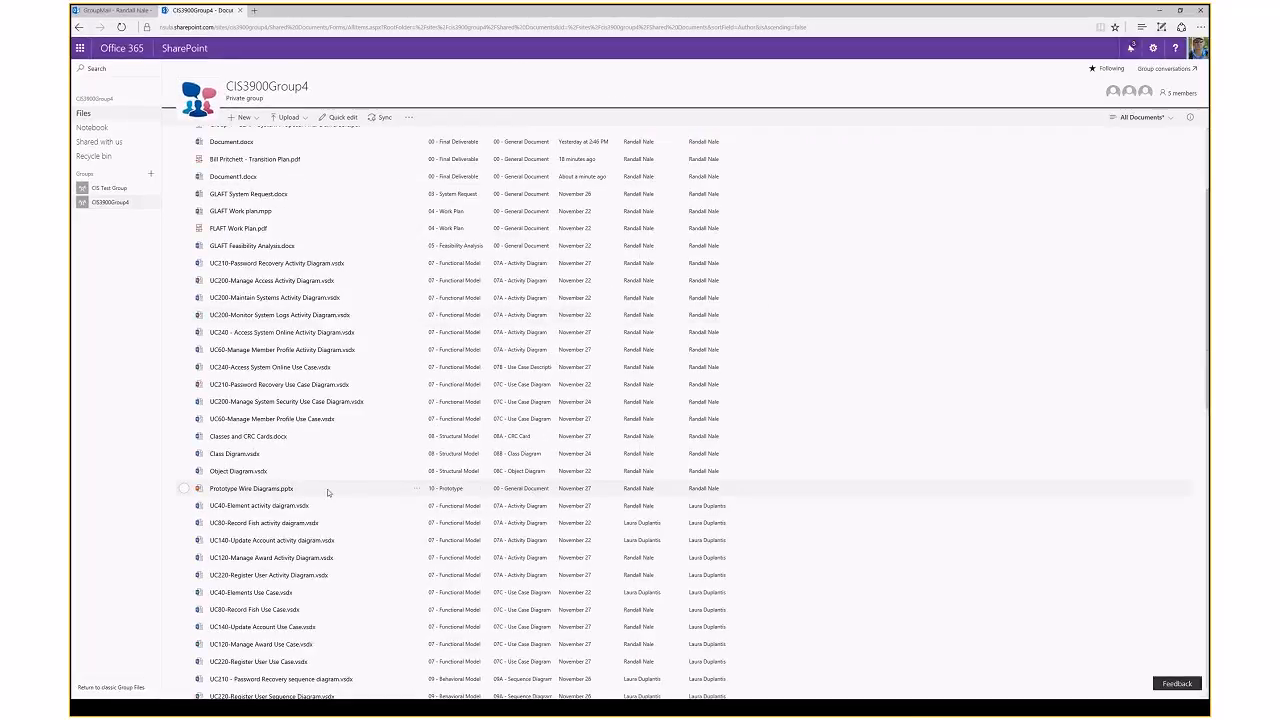
left_click(416, 489)
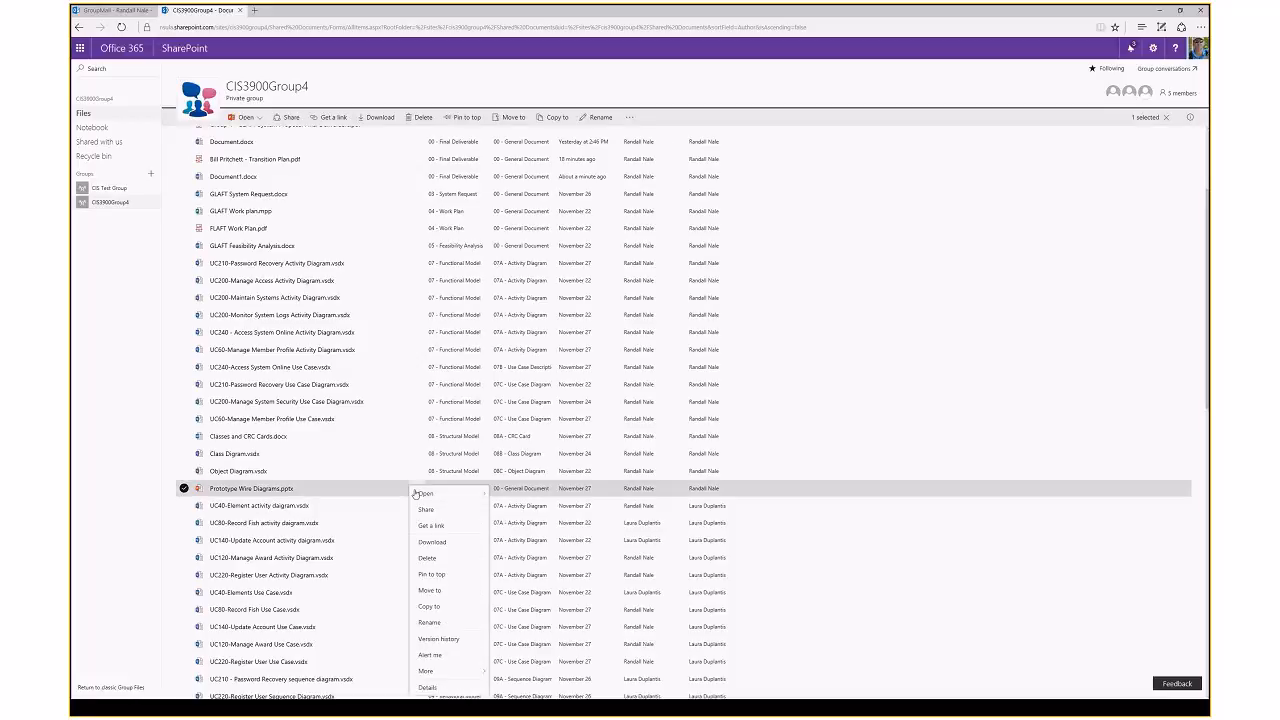
mouse_move(432, 497)
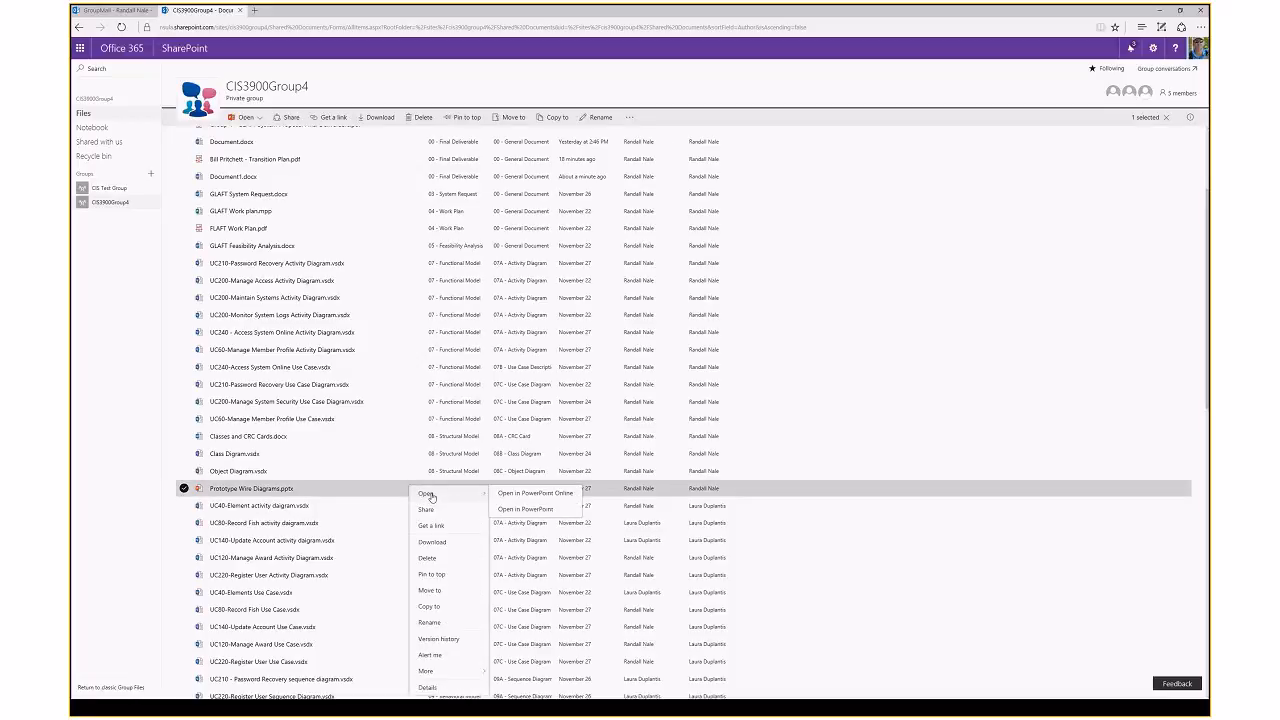
left_click(543, 514)
left_click(664, 410)
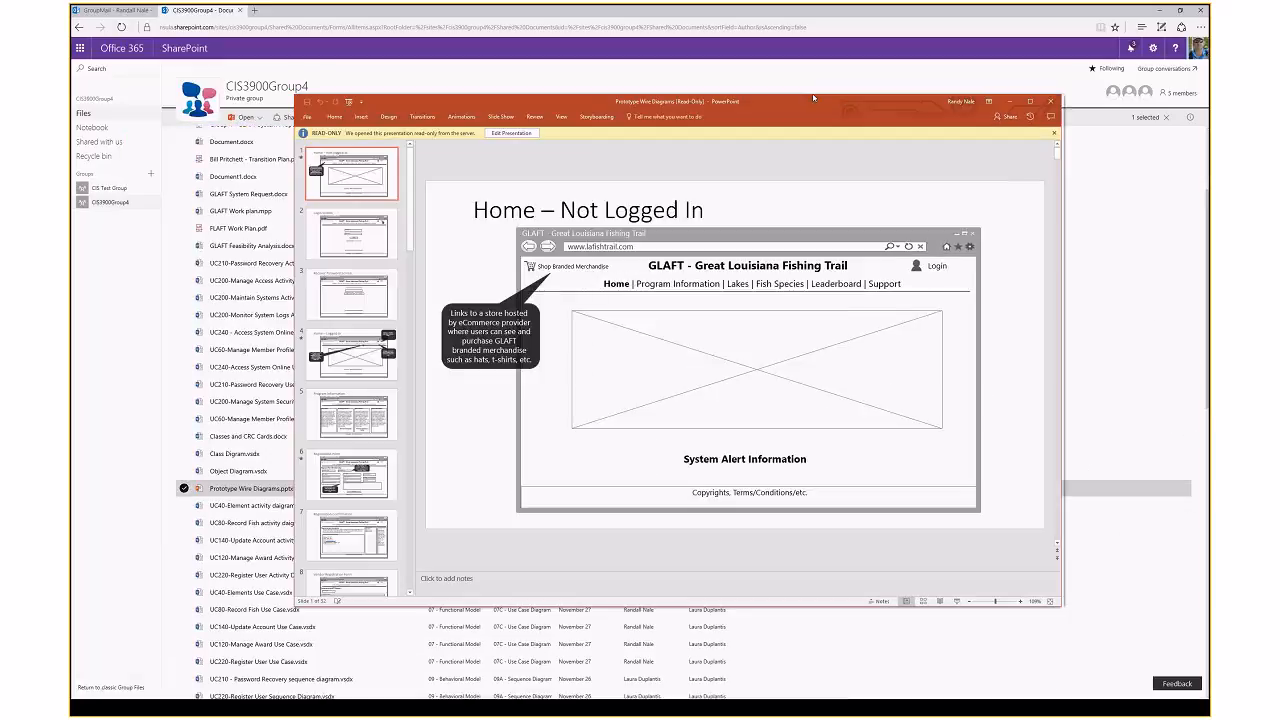
Maximize PowerPoint, step down through the slides, enable editing, and select the copyright footer shape
double_click(813, 97)
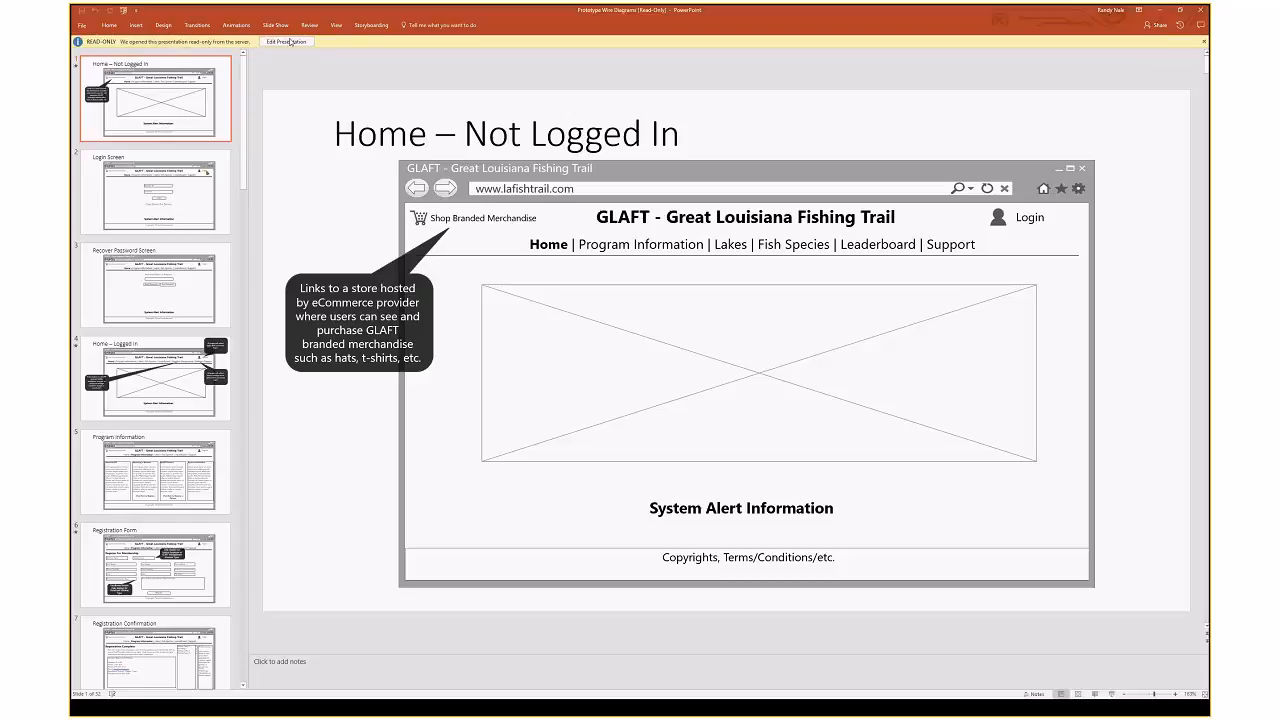
left_click(180, 178)
key("Down")
key("Down")
key("Down")
key("Down")
key("Down")
key("Down")
key("Down")
key("Down")
key("Down")
key("Down")
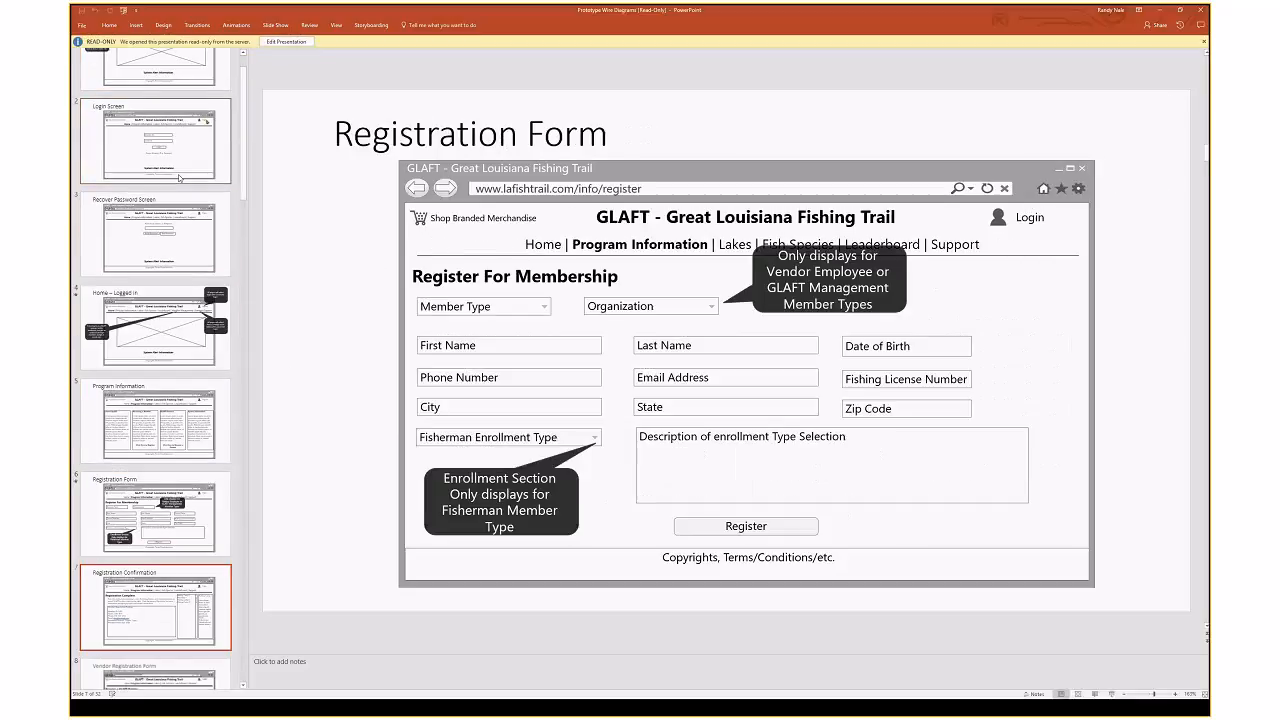
key("Down")
key("Down")
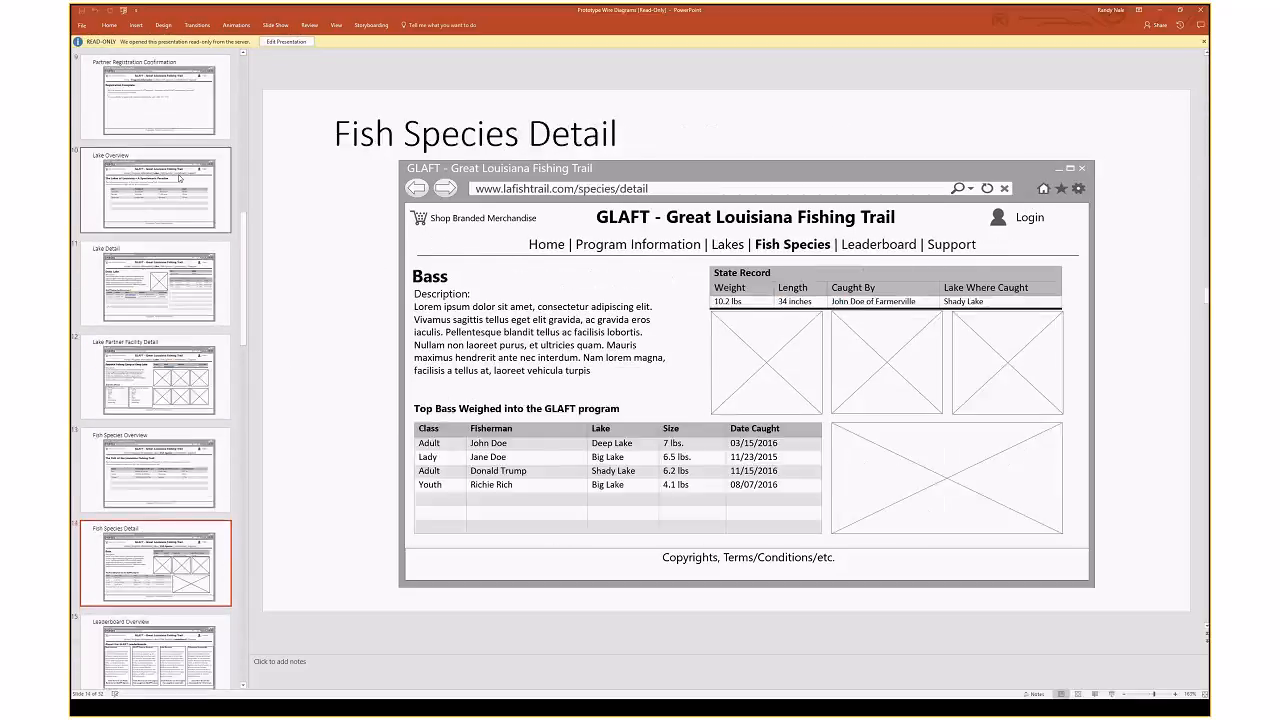
left_click(285, 42)
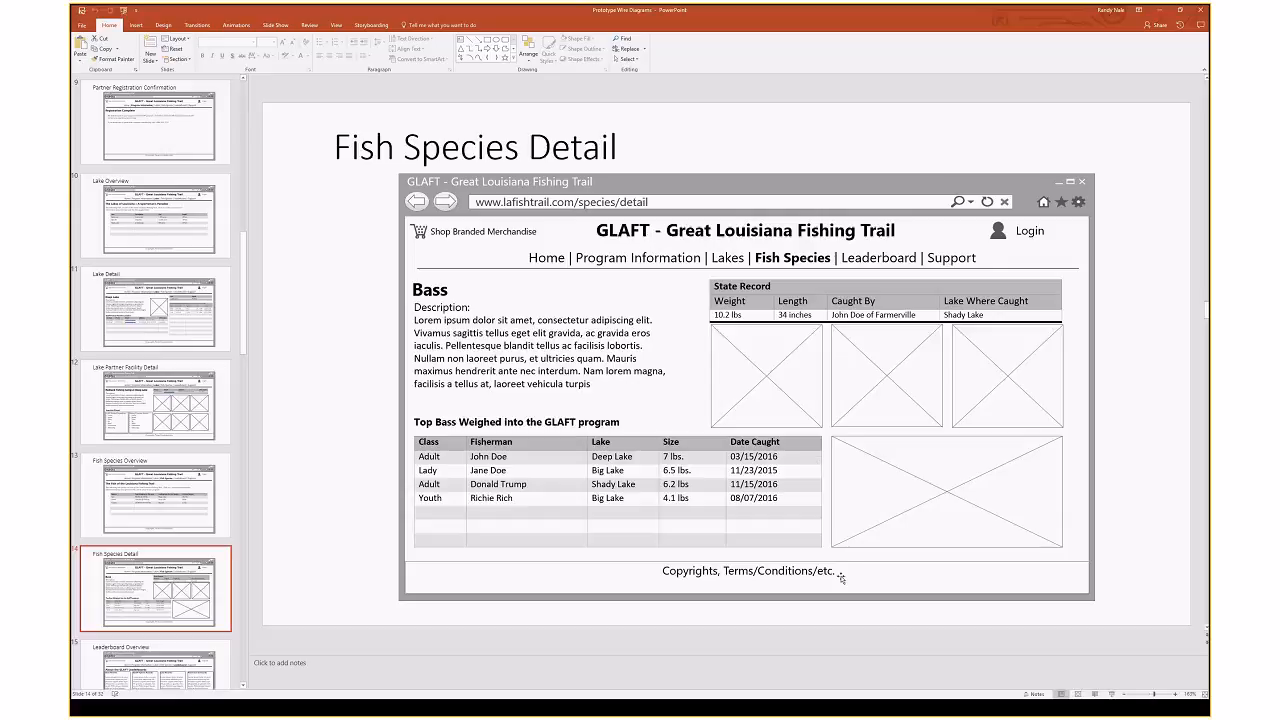
left_click(928, 592)
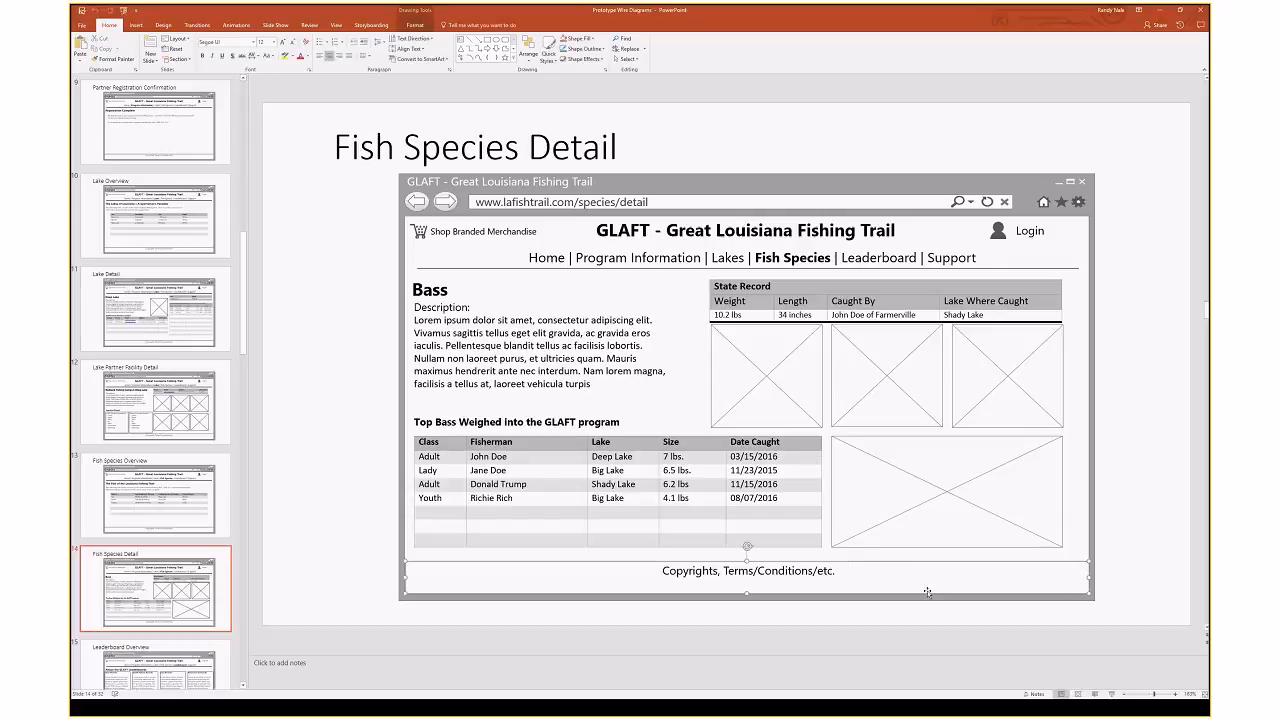